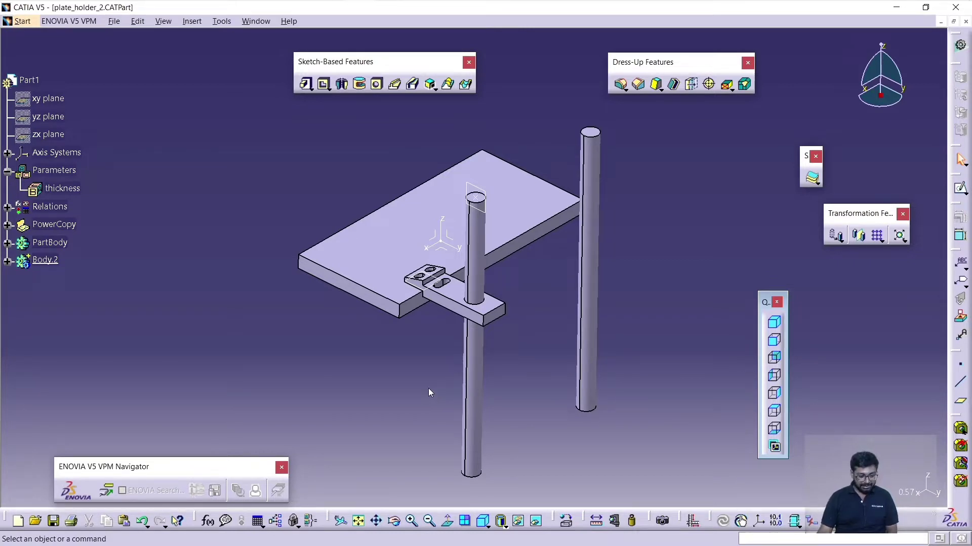
- Examine the plate, the two vertical rods and the holder bracket that connects the plate to the front rod
{"action": "middle_click_drag", "start_coordinate": [429, 388], "coordinate": [446, 412]}
{"action": "left_click", "coordinate": [497, 320]}
{"action": "left_click", "coordinate": [447, 415]}
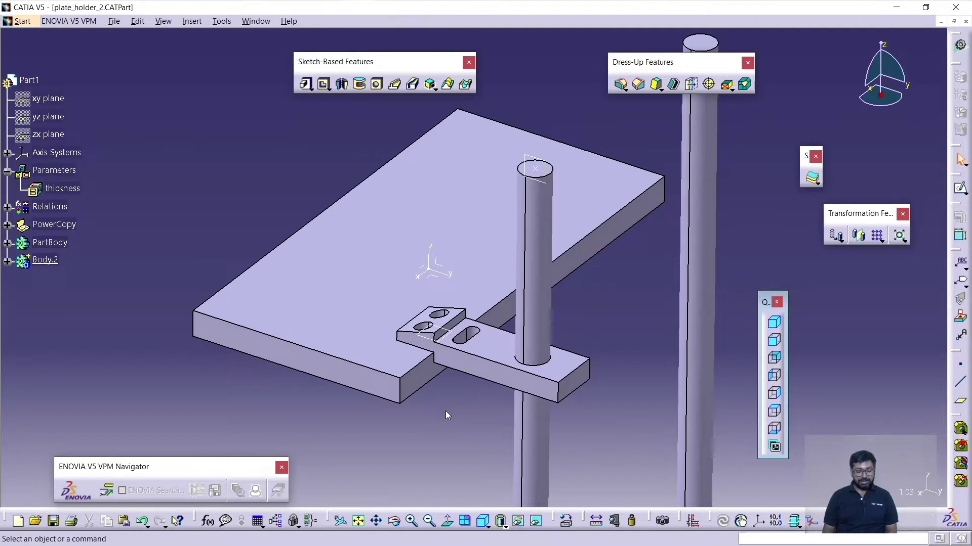
{"action": "left_click", "coordinate": [563, 379]}
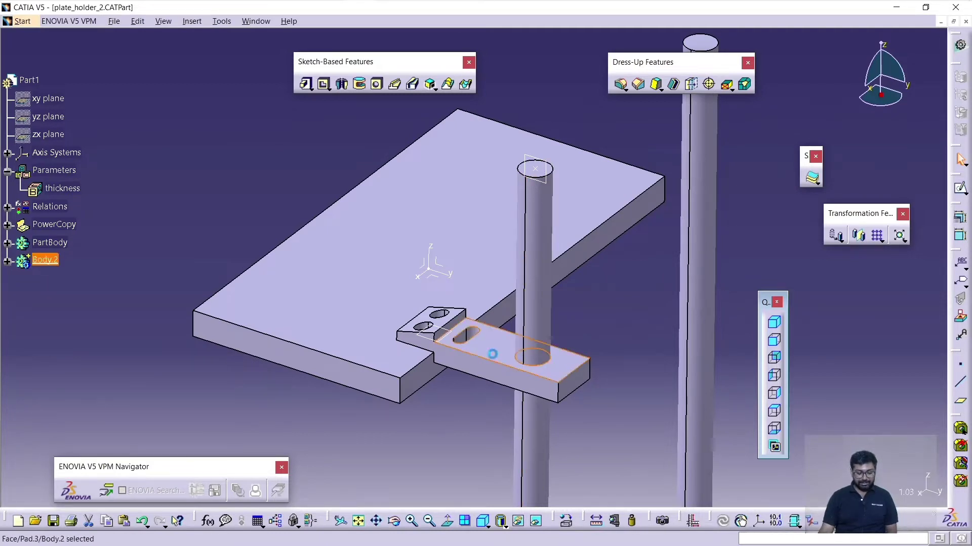
{"action": "middle_click_drag", "start_coordinate": [493, 406], "coordinate": [474, 428]}
{"action": "middle_click_drag", "start_coordinate": [570, 323], "coordinate": [558, 345]}
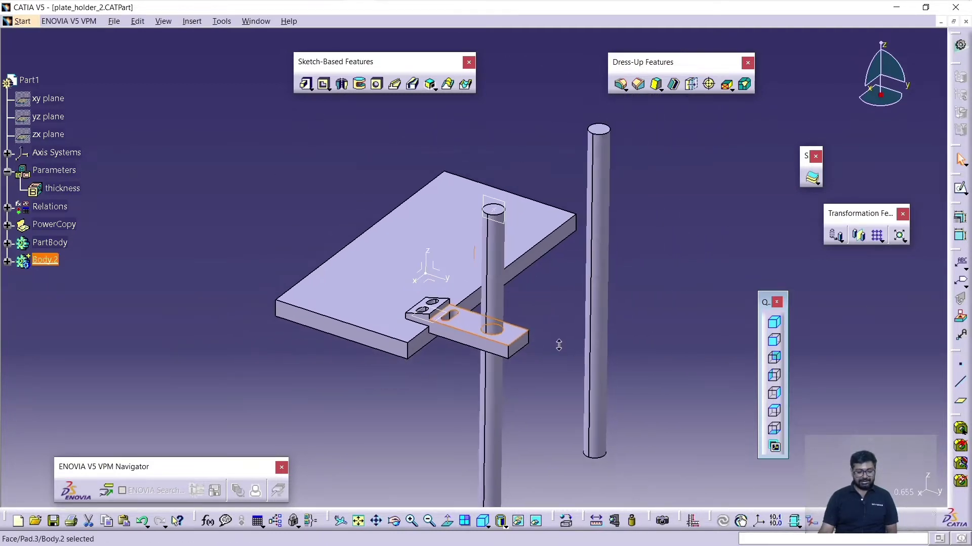
{"action": "left_click", "coordinate": [680, 291]}
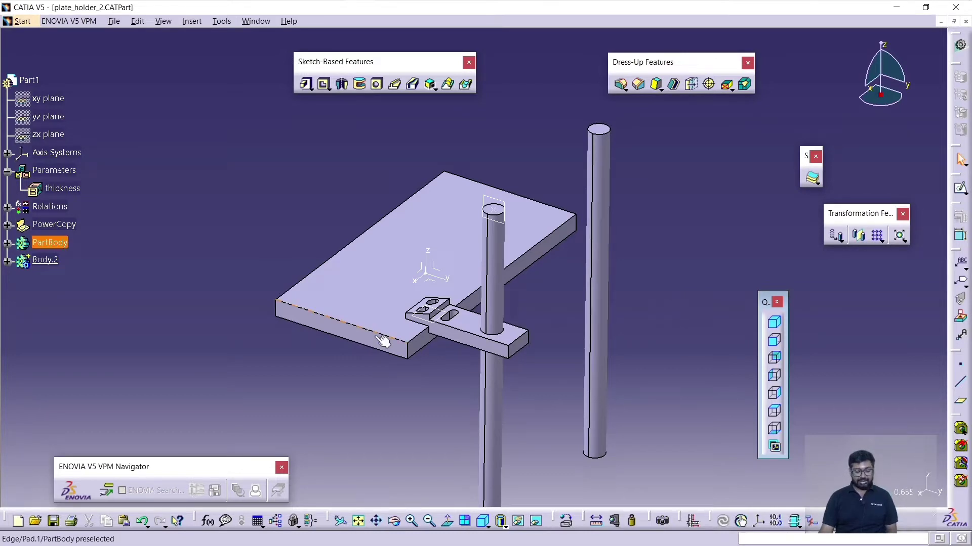
{"action": "left_click", "coordinate": [470, 344]}
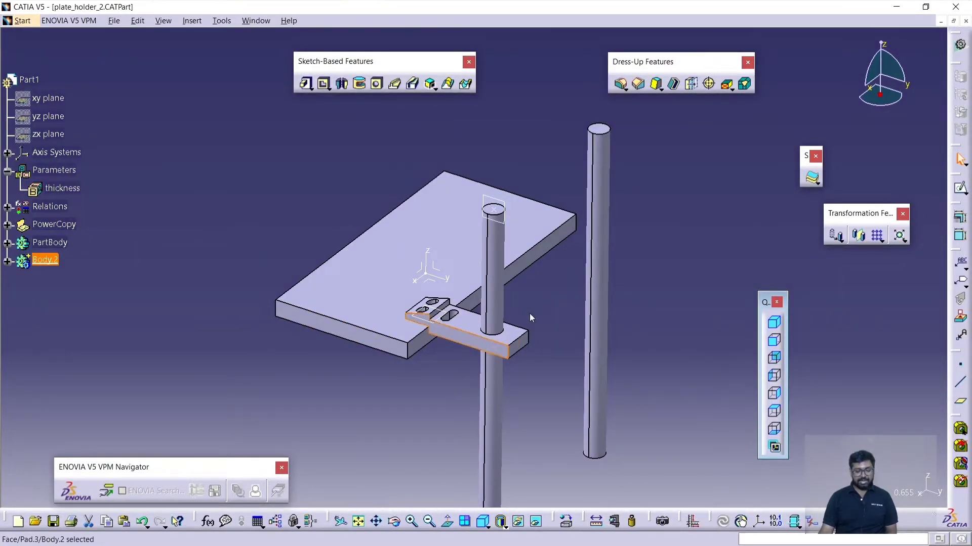
{"action": "middle_click_drag", "start_coordinate": [536, 302], "coordinate": [545, 294]}
{"action": "left_click", "coordinate": [545, 294]}
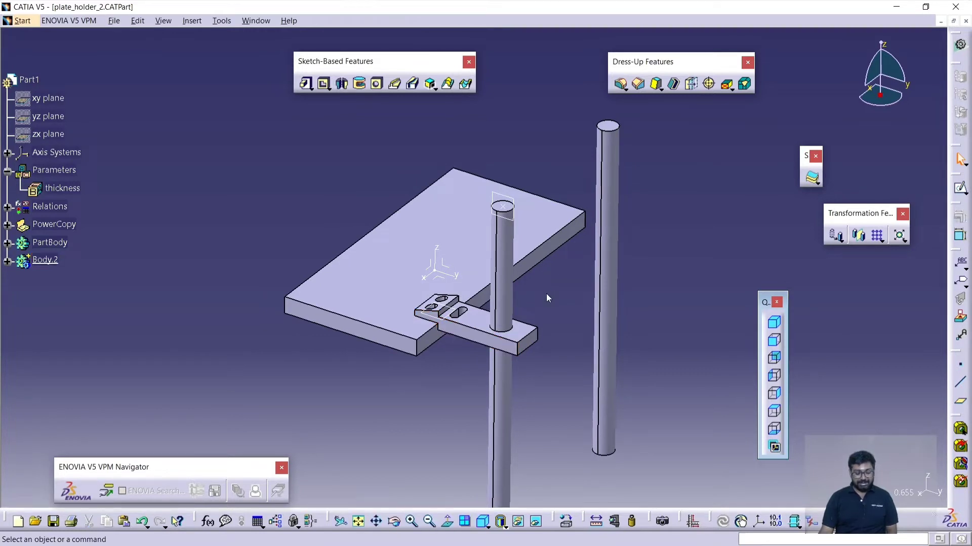
{"action": "left_click", "coordinate": [465, 332]}
{"action": "middle_click_drag", "start_coordinate": [460, 381], "coordinate": [475, 369]}
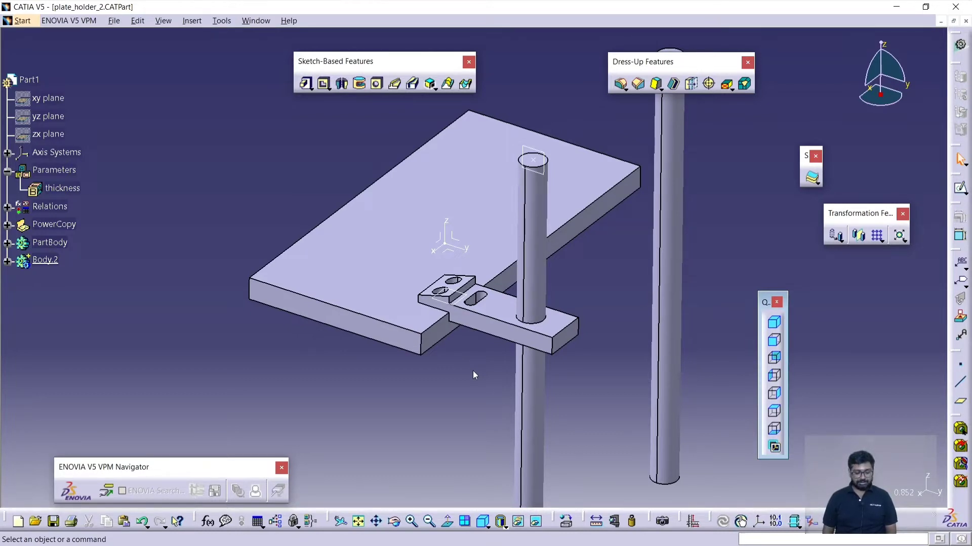
{"action": "middle_click_drag", "start_coordinate": [566, 339], "coordinate": [548, 319]}
{"action": "middle_click_drag", "start_coordinate": [576, 290], "coordinate": [542, 300]}
{"action": "double_click", "coordinate": [580, 238]}
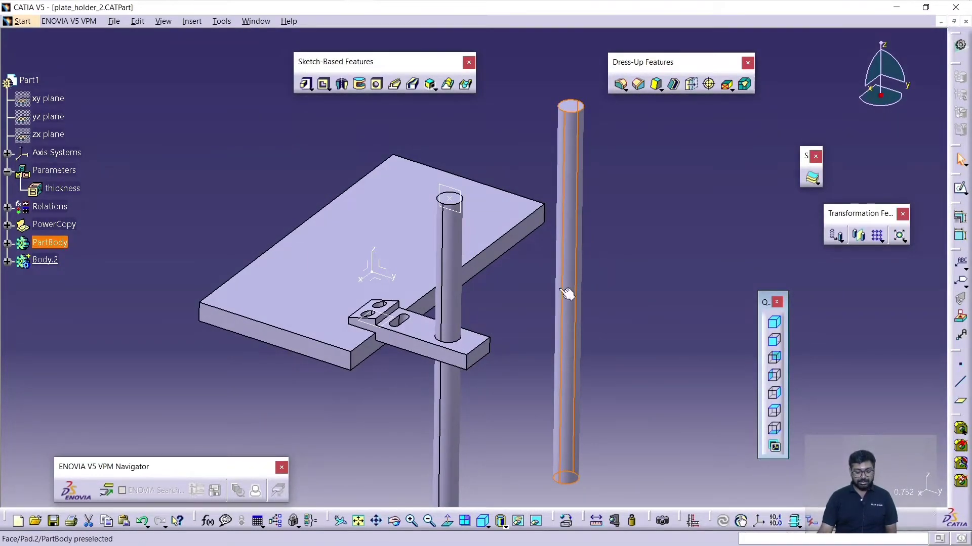
{"action": "left_click", "coordinate": [420, 327]}
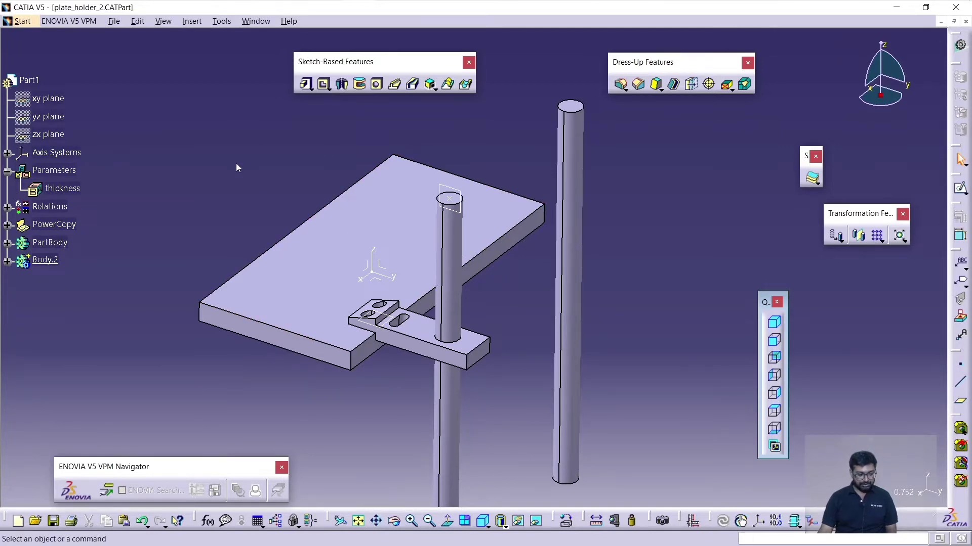
- Collapse the Parameters branch and expand the PowerCopy branch of the specification tree to inspect PowerCopy.7
{"action": "left_click", "coordinate": [7, 171]}
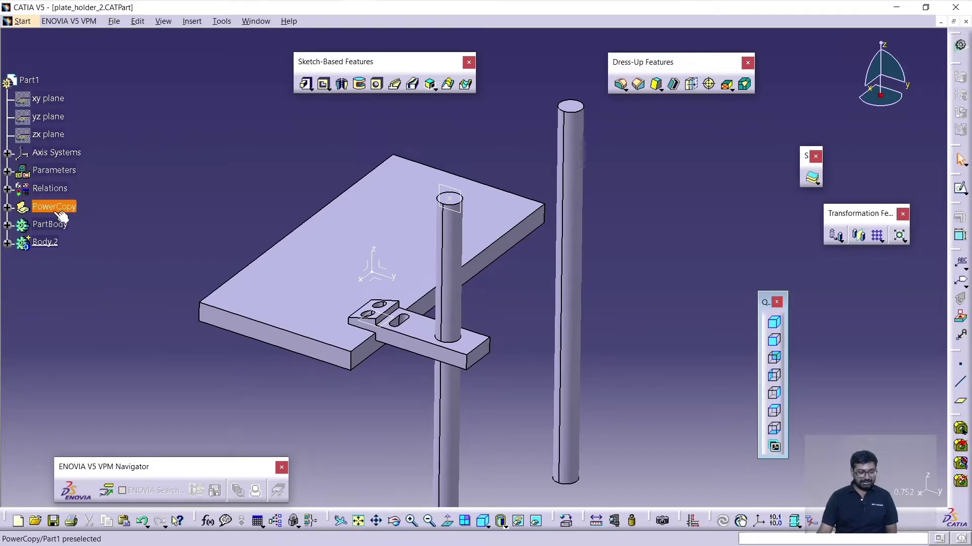
{"action": "left_click", "coordinate": [7, 208]}
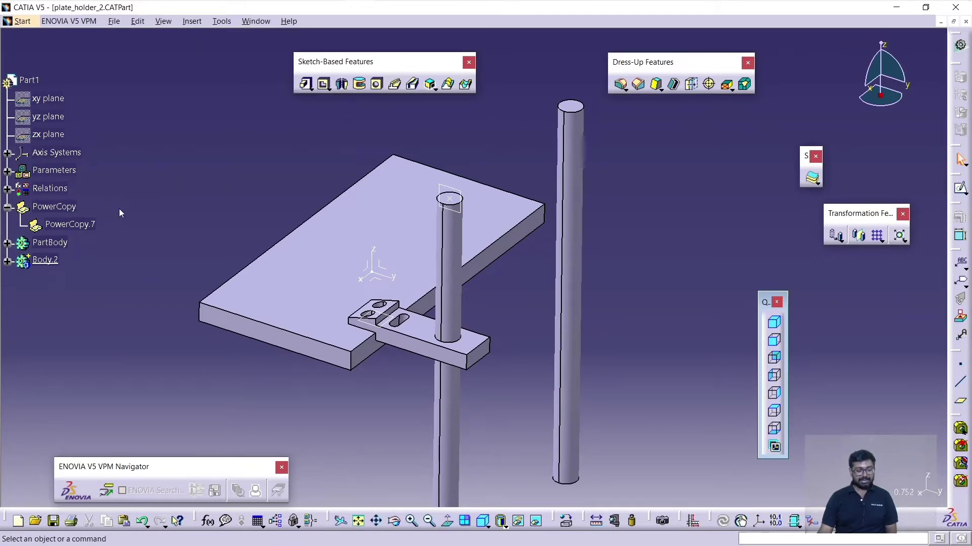
{"action": "left_click", "coordinate": [70, 225]}
{"action": "left_click", "coordinate": [151, 196]}
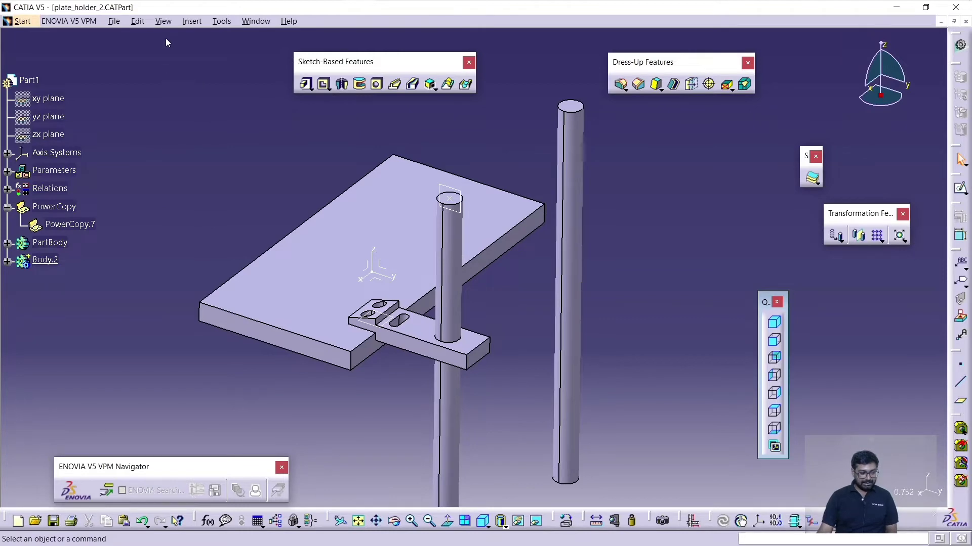
- Insert a new body, start instantiating PowerCopy.7 from selection inside it, and enlarge the Insert Object dialog
{"action": "left_click", "coordinate": [188, 23]}
{"action": "left_click", "coordinate": [193, 56]}
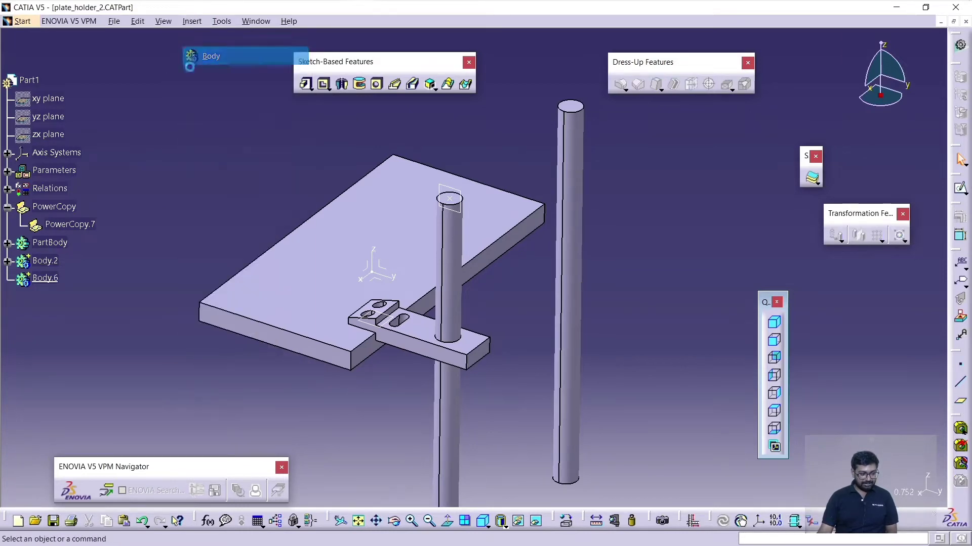
{"action": "left_click", "coordinate": [187, 23]}
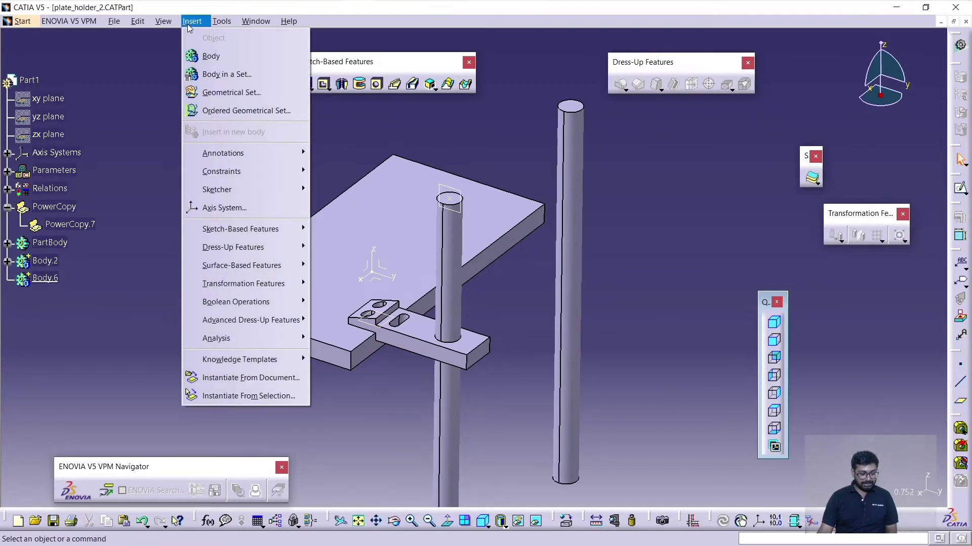
{"action": "left_click", "coordinate": [244, 396]}
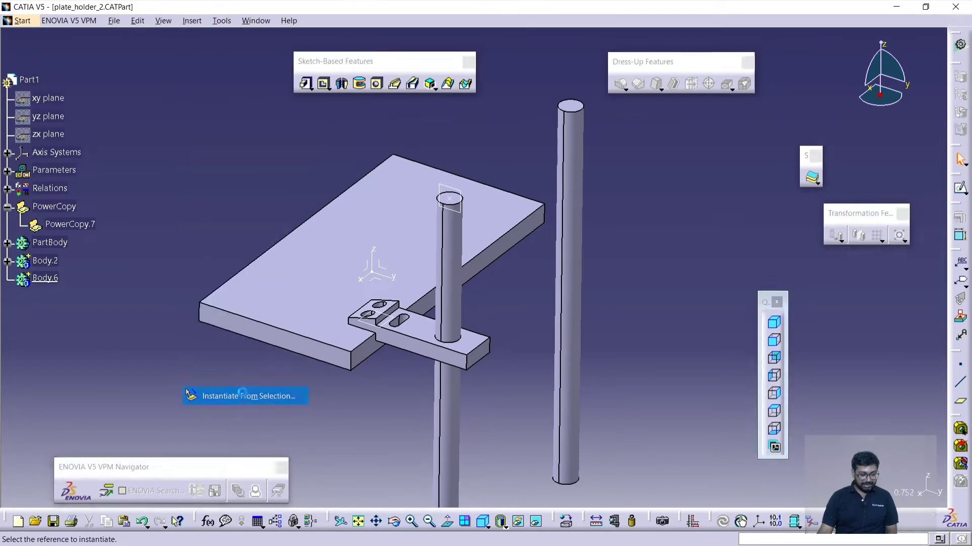
{"action": "left_click", "coordinate": [81, 227]}
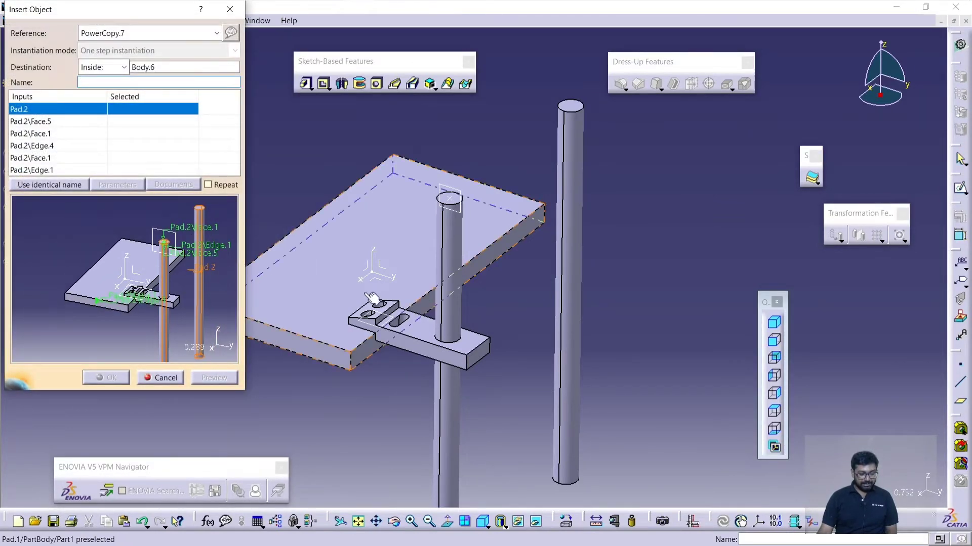
{"action": "middle_click_drag", "start_coordinate": [371, 299], "coordinate": [485, 273]}
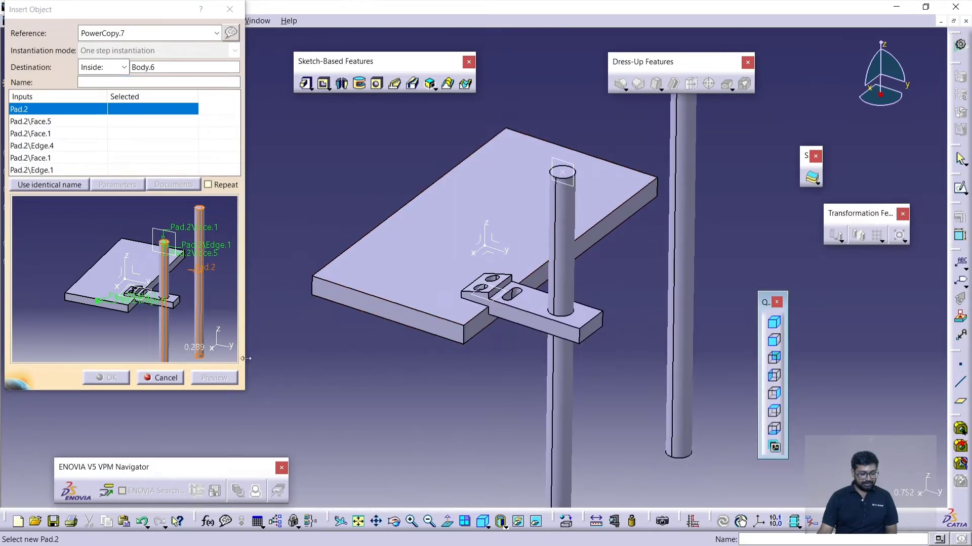
{"action": "left_click_drag", "start_coordinate": [244, 359], "coordinate": [277, 434]}
{"action": "middle_click_drag", "start_coordinate": [235, 337], "coordinate": [230, 338]}
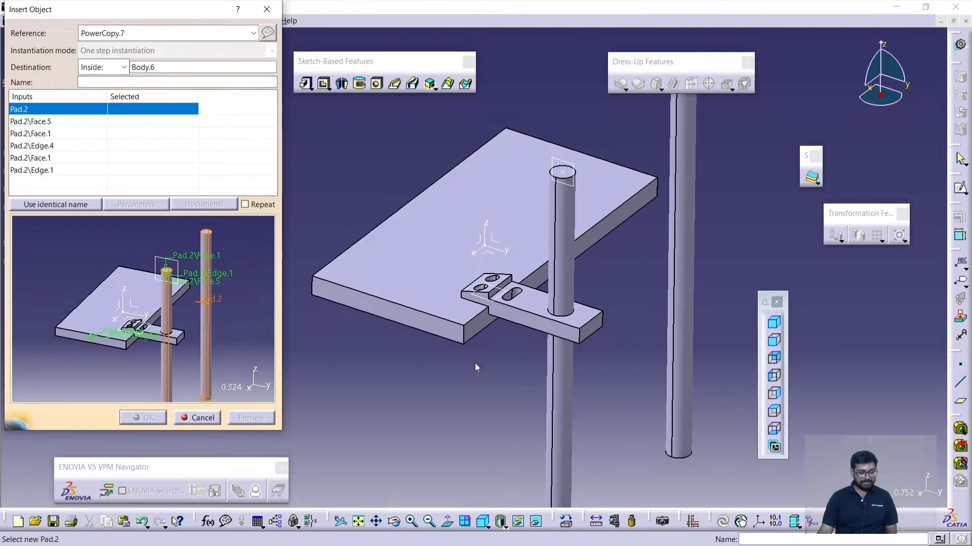
- Assign the rear rod to the Pad.2 input and its top face to both the Pad.2\Face.5 and first Pad.2\Face.1 inputs
{"action": "middle_click_drag", "start_coordinate": [654, 274], "coordinate": [632, 329]}
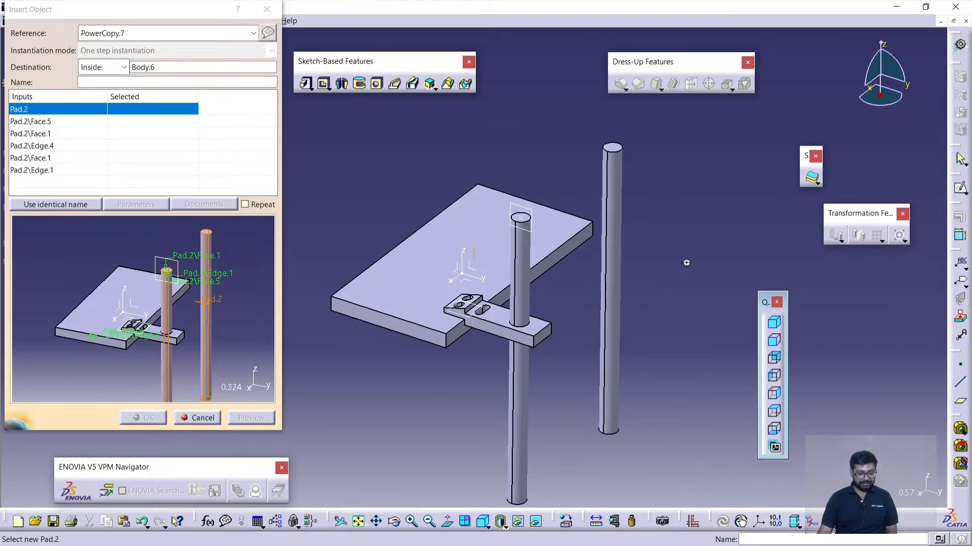
{"action": "mouse_move", "coordinate": [686, 263]}
{"action": "middle_mouse_down"}
{"action": "mouse_move", "coordinate": [656, 316]}
{"action": "mouse_move", "coordinate": [668, 269]}
{"action": "middle_mouse_up"}
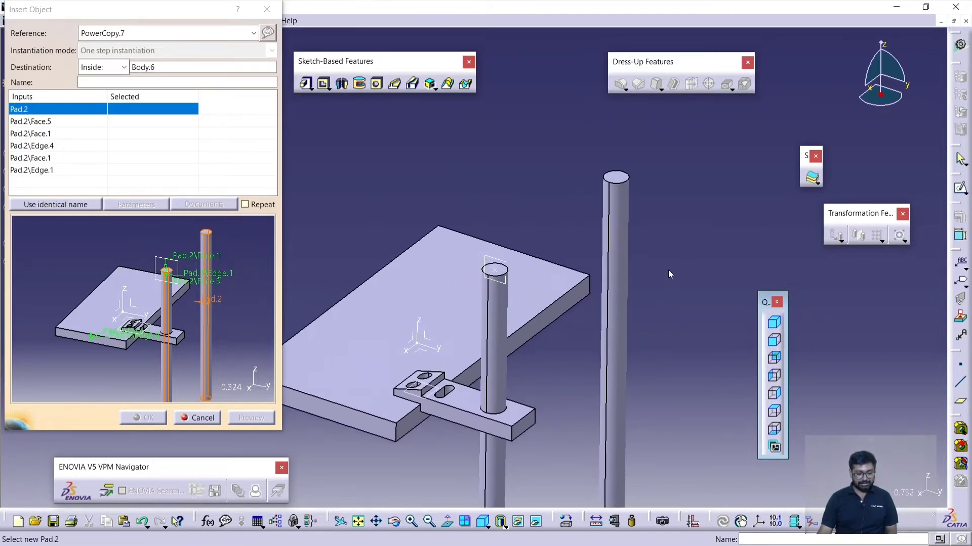
{"action": "left_click", "coordinate": [633, 228]}
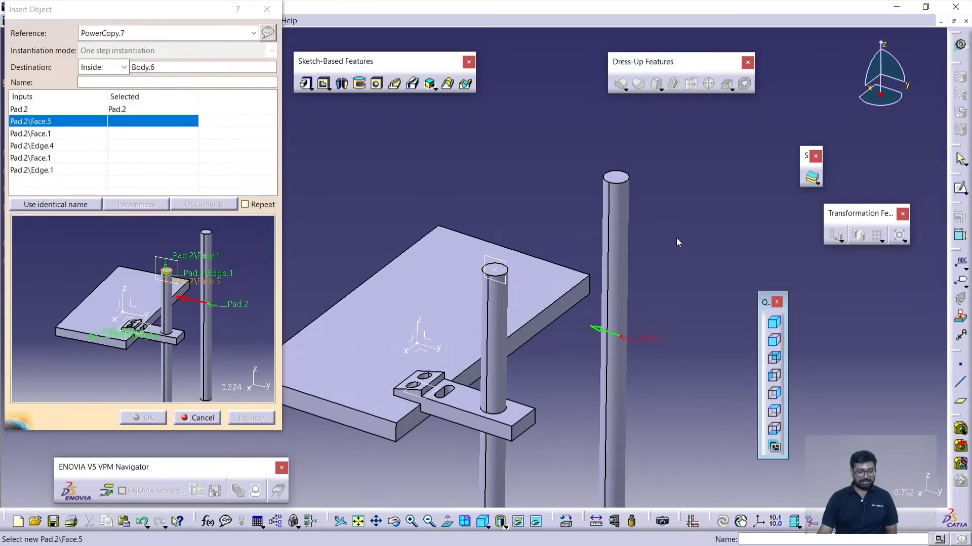
{"action": "middle_click_drag", "start_coordinate": [676, 238], "coordinate": [639, 280]}
{"action": "left_click", "coordinate": [615, 256]}
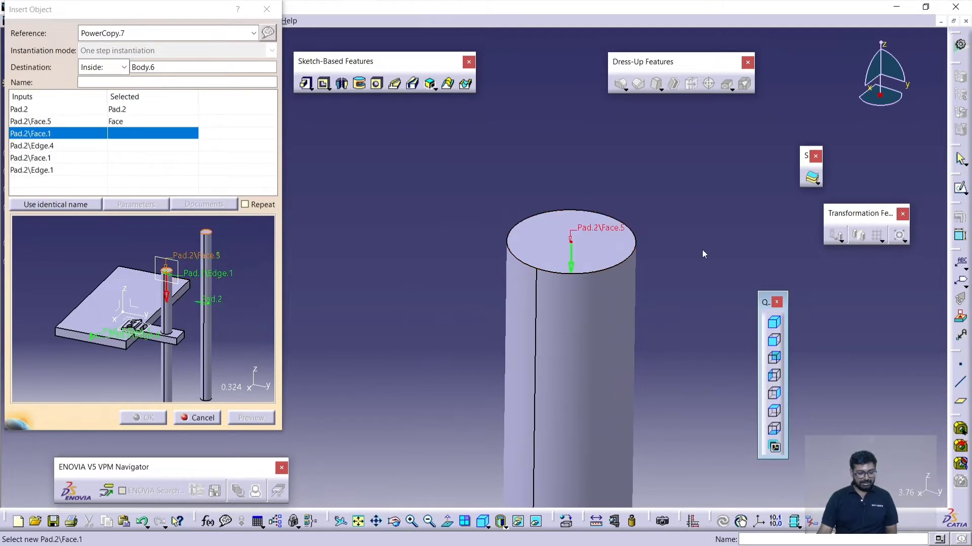
{"action": "left_click", "coordinate": [604, 248]}
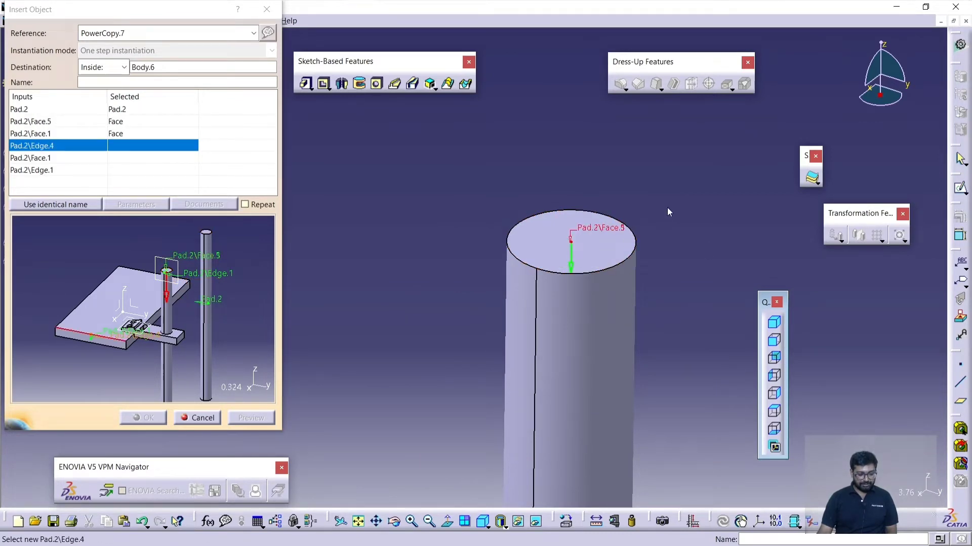
- Assign the upper edge of the plate's front end to Pad.2\Edge.4 and the front end face to the second Pad.2\Face.1 input
{"action": "middle_click_drag", "start_coordinate": [667, 209], "coordinate": [497, 310]}
{"action": "left_click", "coordinate": [556, 310]}
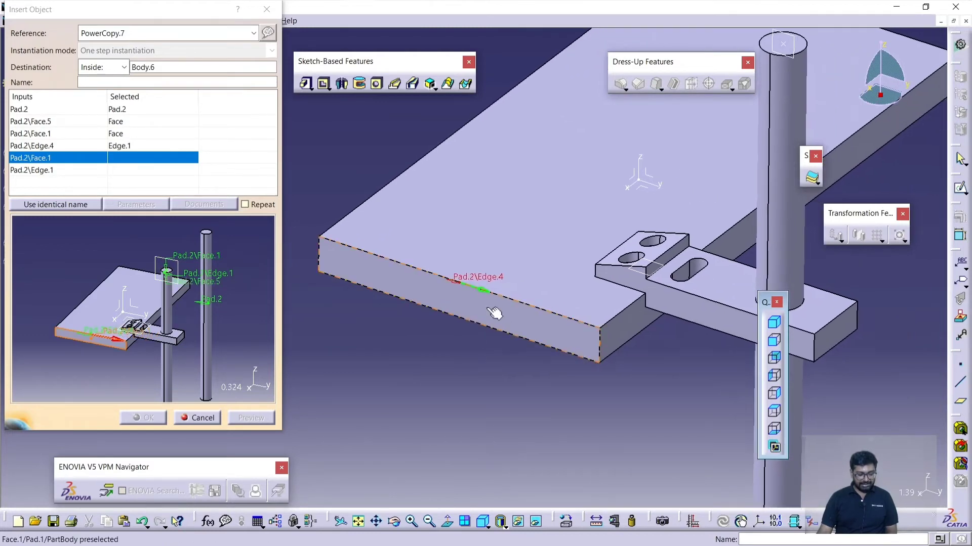
{"action": "left_click", "coordinate": [498, 300]}
- Assign the rear rod's top circular edge to Pad.2\Edge.1, preview the second bracket and complete the instantiation
{"action": "middle_click_drag", "start_coordinate": [554, 263], "coordinate": [617, 214]}
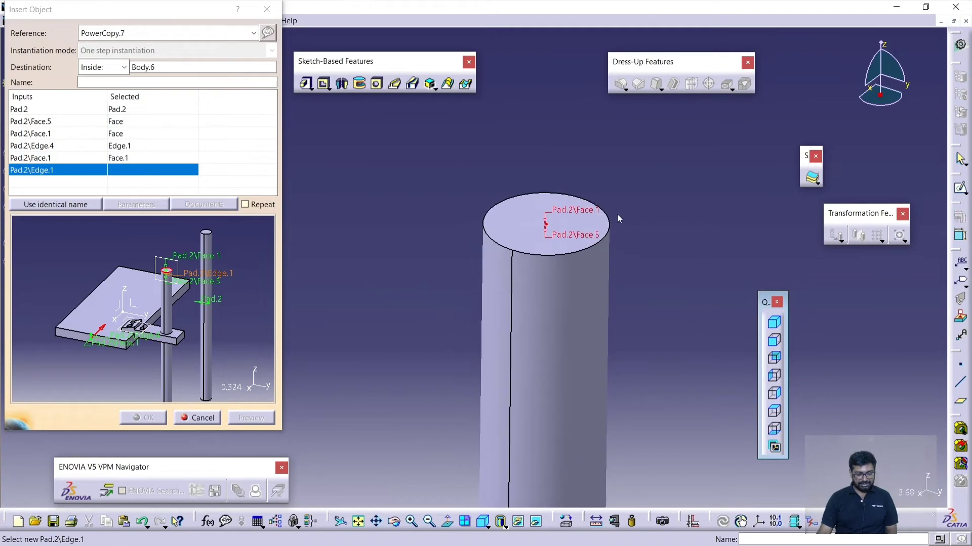
{"action": "left_click", "coordinate": [615, 228]}
{"action": "mouse_move", "coordinate": [671, 241]}
{"action": "middle_mouse_down"}
{"action": "mouse_move", "coordinate": [658, 359]}
{"action": "mouse_move", "coordinate": [672, 339]}
{"action": "mouse_move", "coordinate": [649, 344]}
{"action": "mouse_move", "coordinate": [674, 334]}
{"action": "middle_mouse_up"}
{"action": "left_click", "coordinate": [251, 422]}
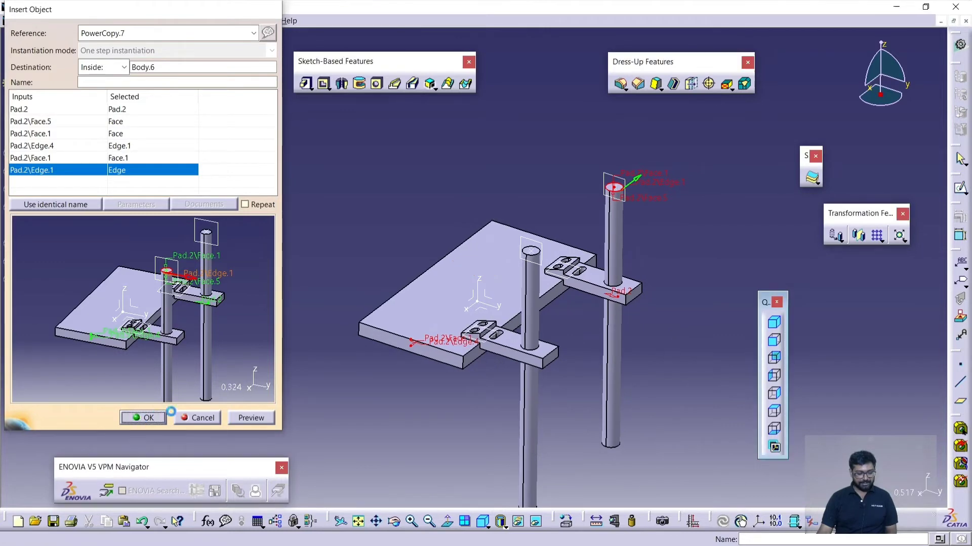
{"action": "left_click", "coordinate": [142, 418]}
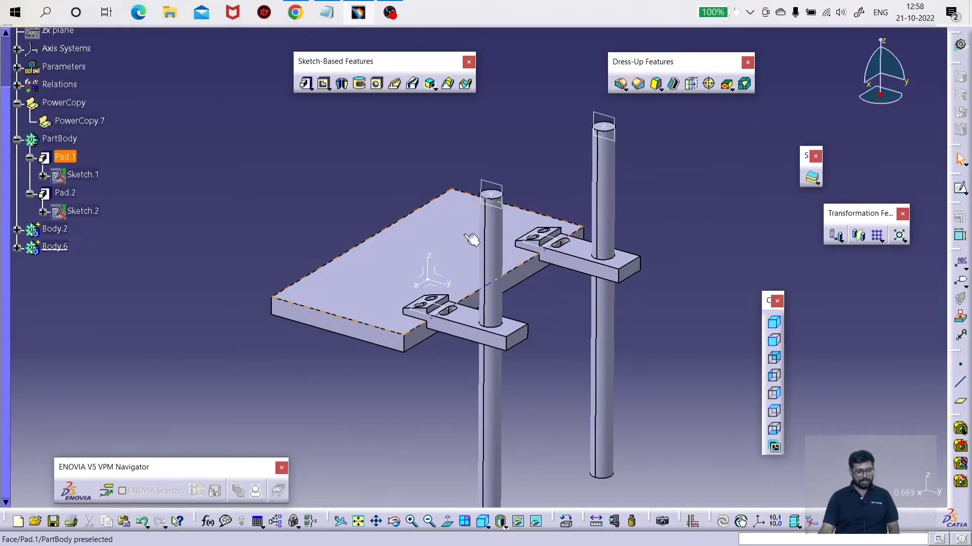
- Delete Body.6, which holds the bracket instantiated on the rear rod
{"action": "left_click", "coordinate": [356, 217]}
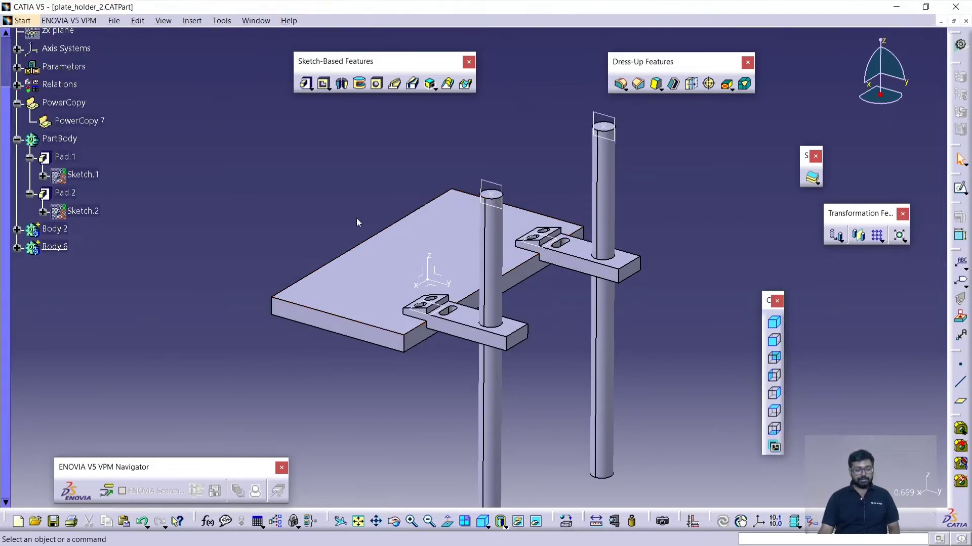
{"action": "middle_click_drag", "start_coordinate": [299, 203], "coordinate": [277, 217]}
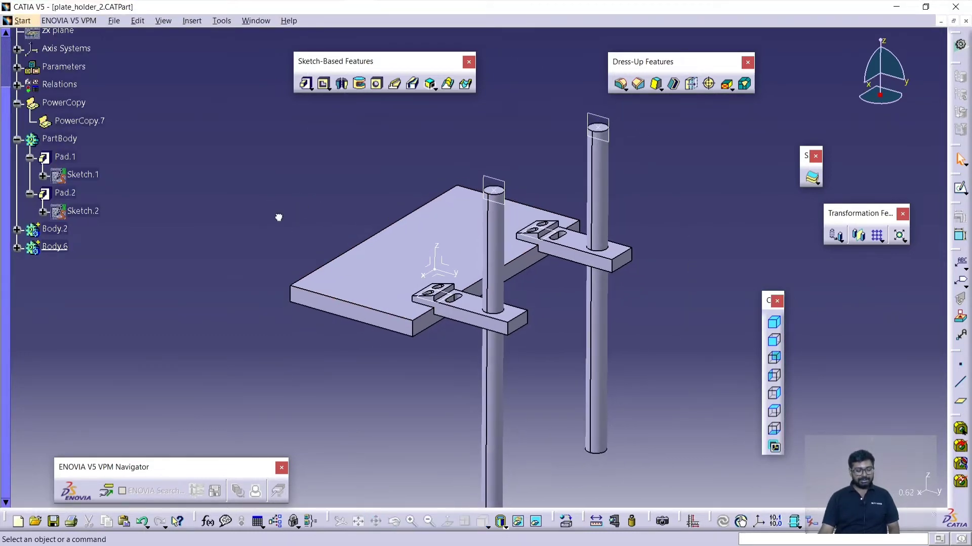
{"action": "right_click", "coordinate": [70, 249]}
{"action": "left_click", "coordinate": [126, 450]}
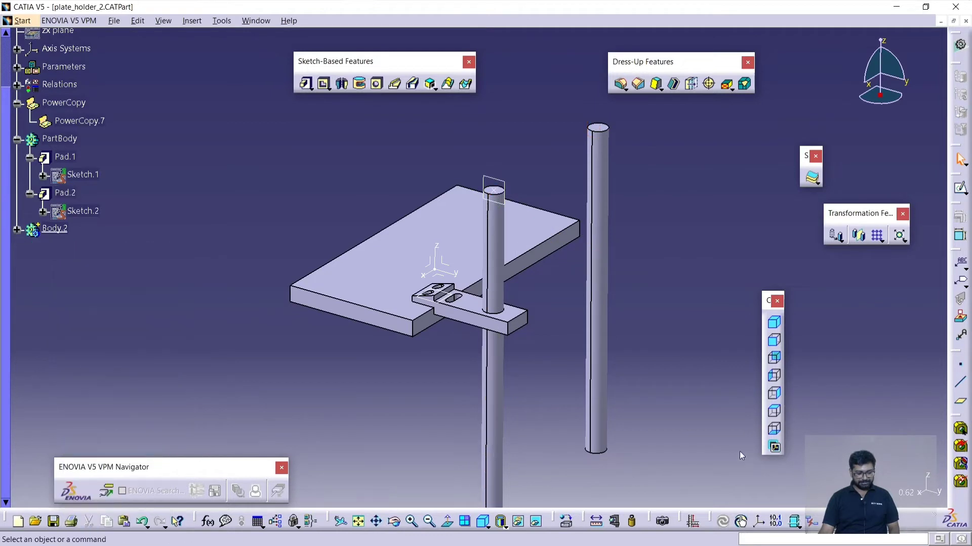
- Delete PowerCopy.7 from the specification tree
{"action": "right_click", "coordinate": [81, 121]}
{"action": "left_click", "coordinate": [112, 324]}
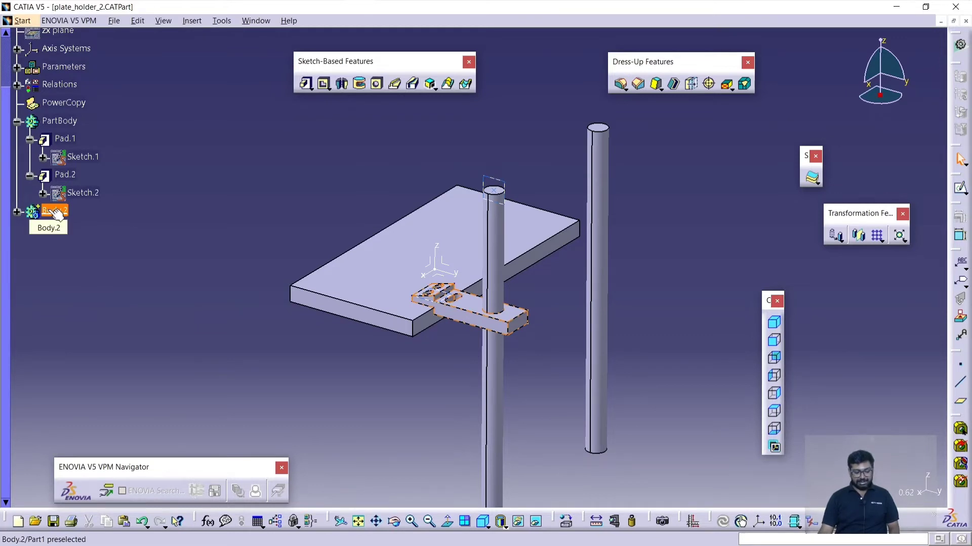
- Start a new PowerCopy definition with the bracket body, Body.2, as its selected component
{"action": "left_click", "coordinate": [56, 211]}
{"action": "left_click", "coordinate": [192, 21]}
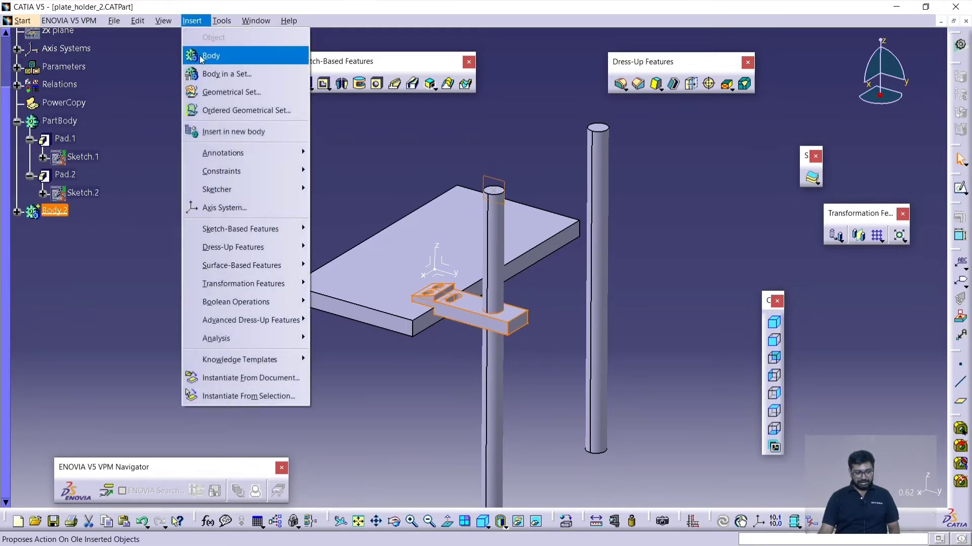
{"action": "mouse_move", "coordinate": [249, 361]}
{"action": "left_click", "coordinate": [343, 366]}
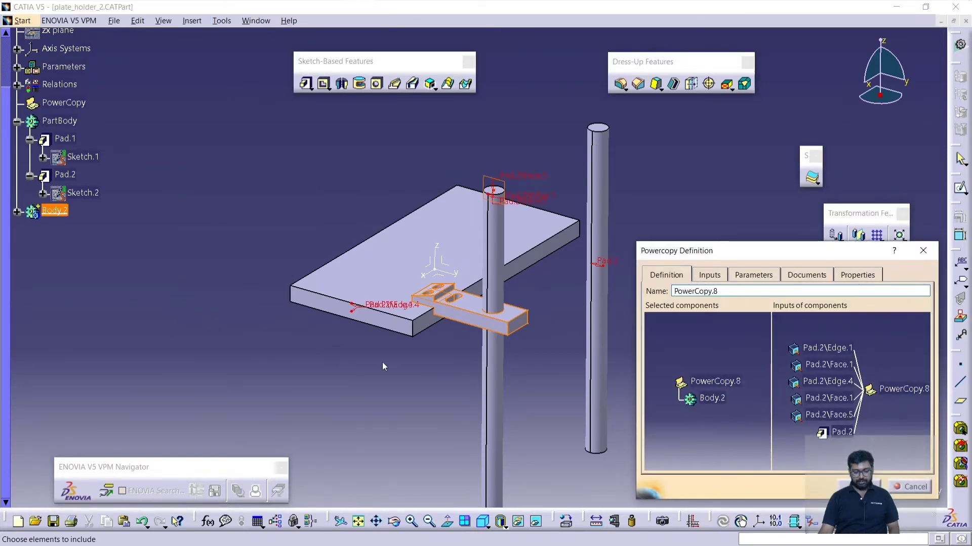
{"action": "middle_click_drag", "start_coordinate": [430, 360], "coordinate": [390, 366]}
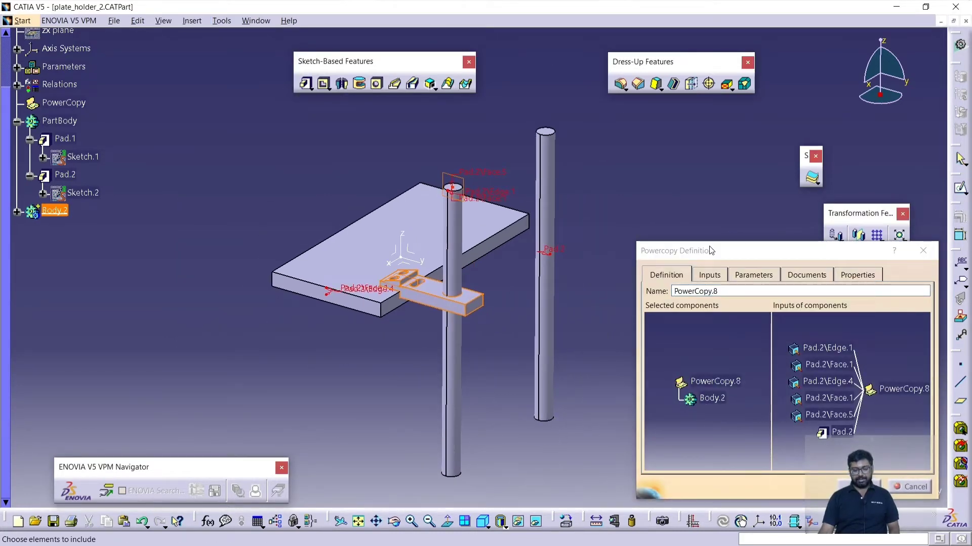
{"action": "left_click_drag", "start_coordinate": [711, 250], "coordinate": [711, 222]}
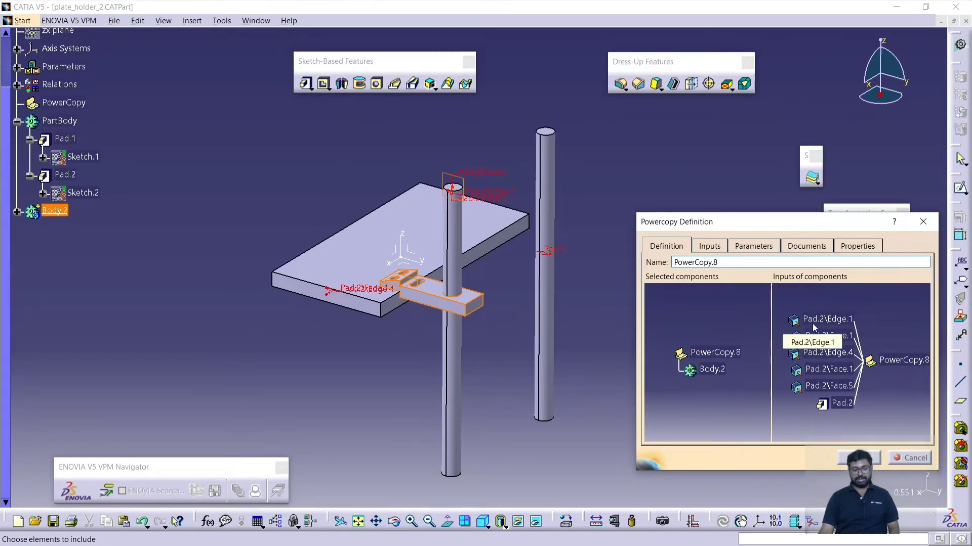
{"action": "middle_click_drag", "start_coordinate": [387, 367], "coordinate": [405, 305]}
{"action": "middle_click_drag", "start_coordinate": [376, 358], "coordinate": [336, 506]}
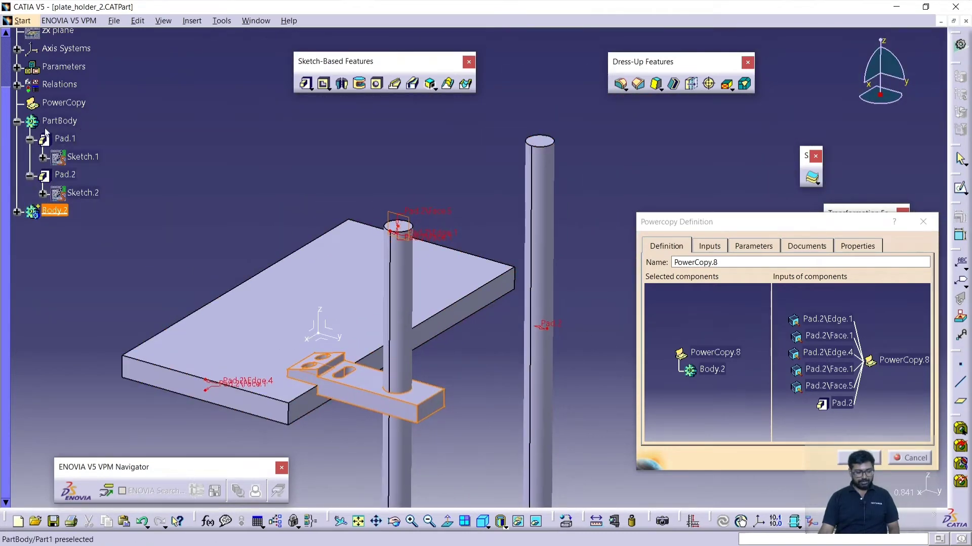
- Try adding PartBody to the PowerCopy's selected components, and remove it again
{"action": "left_click", "coordinate": [56, 121]}
{"action": "middle_click_drag", "start_coordinate": [476, 357], "coordinate": [504, 310]}
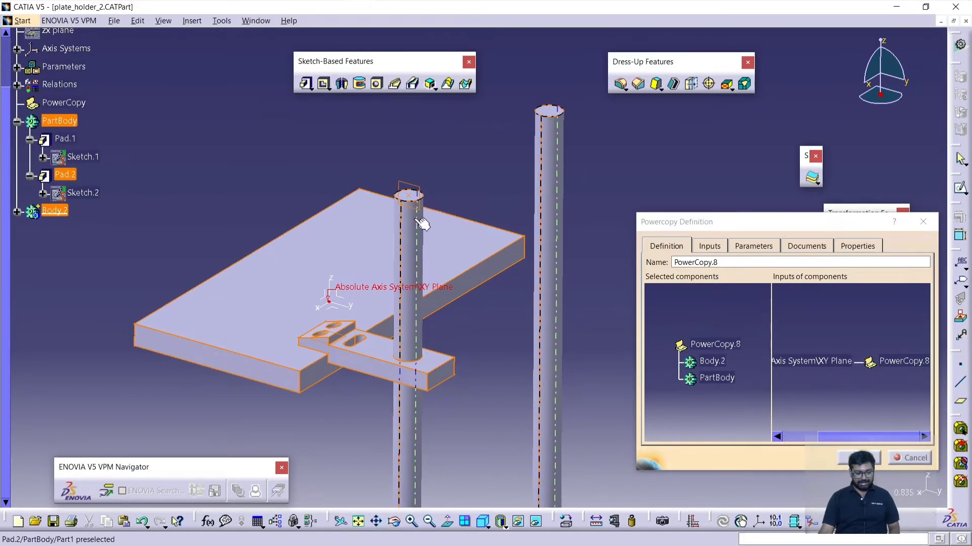
{"action": "left_click", "coordinate": [713, 378]}
- Examine the PowerCopy's input references on the front rod's top and on the plate's front edge and end face
{"action": "middle_click_drag", "start_coordinate": [507, 307], "coordinate": [508, 355]}
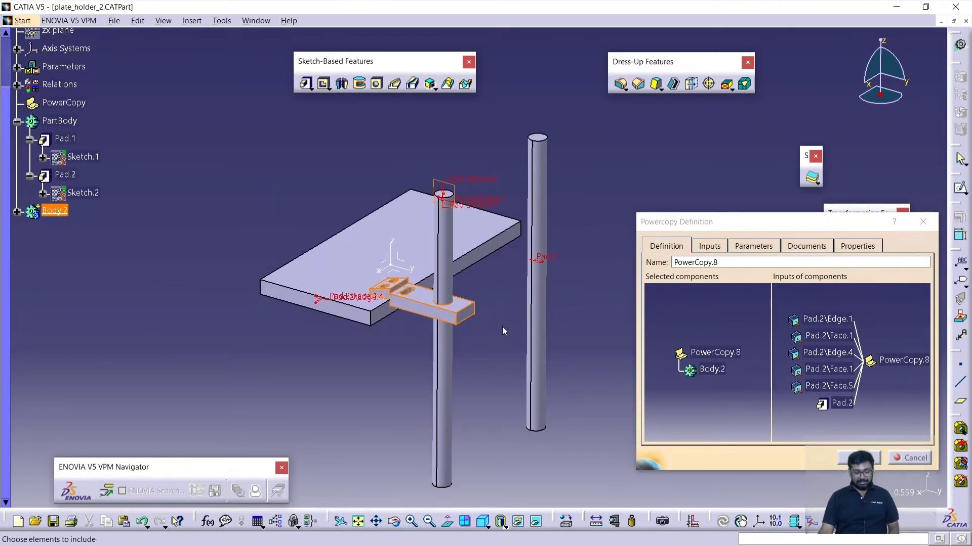
{"action": "middle_click_drag", "start_coordinate": [502, 326], "coordinate": [590, 219]}
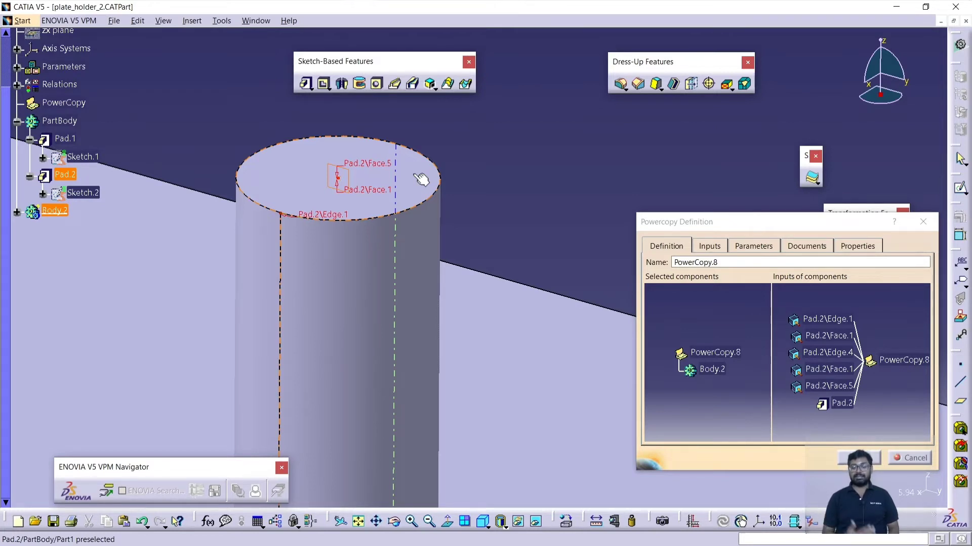
{"action": "scroll", "coordinate": [403, 171], "scroll_direction": "down", "scroll_amount": 1}
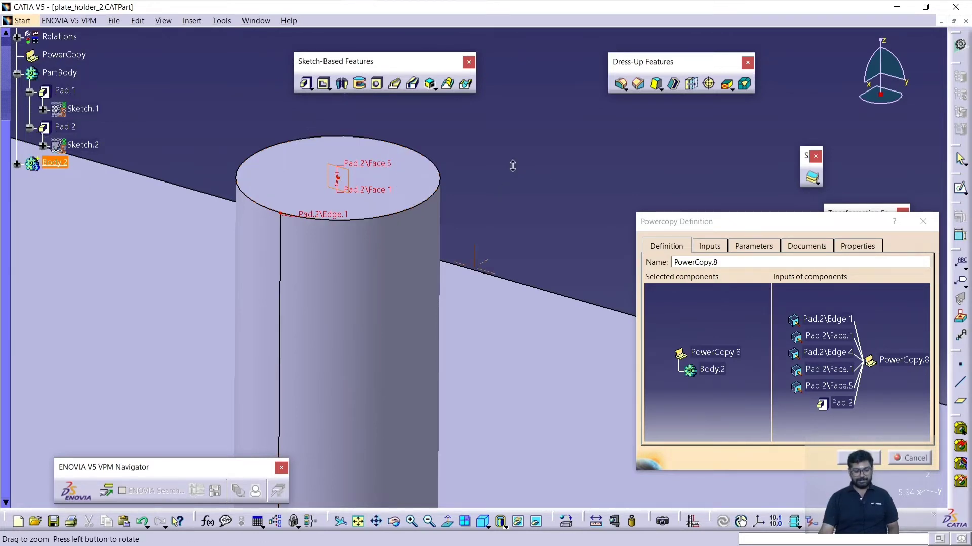
{"action": "middle_click_drag", "start_coordinate": [512, 165], "coordinate": [618, 178]}
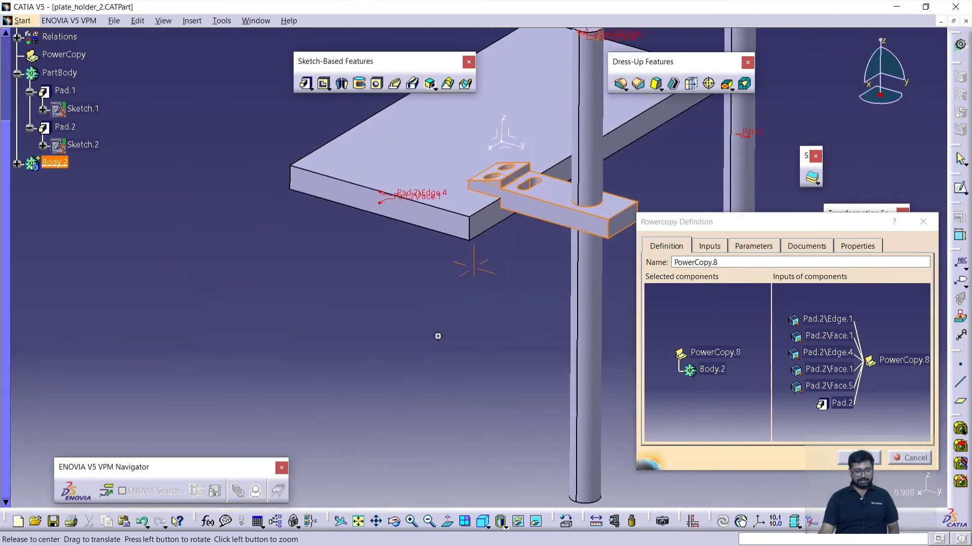
{"action": "middle_click_drag", "start_coordinate": [436, 336], "coordinate": [481, 220]}
{"action": "middle_click_drag", "start_coordinate": [329, 291], "coordinate": [436, 399]}
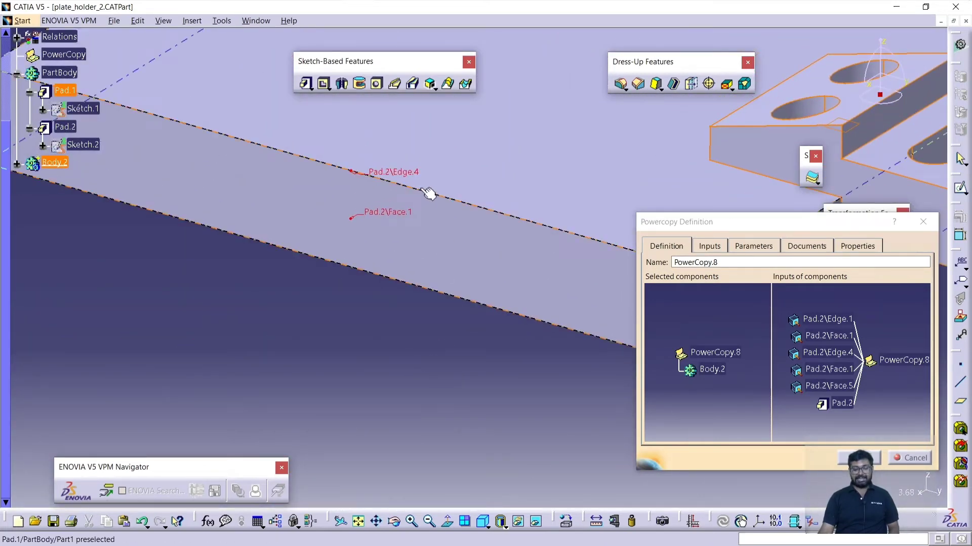
{"action": "middle_click_drag", "start_coordinate": [395, 297], "coordinate": [414, 365]}
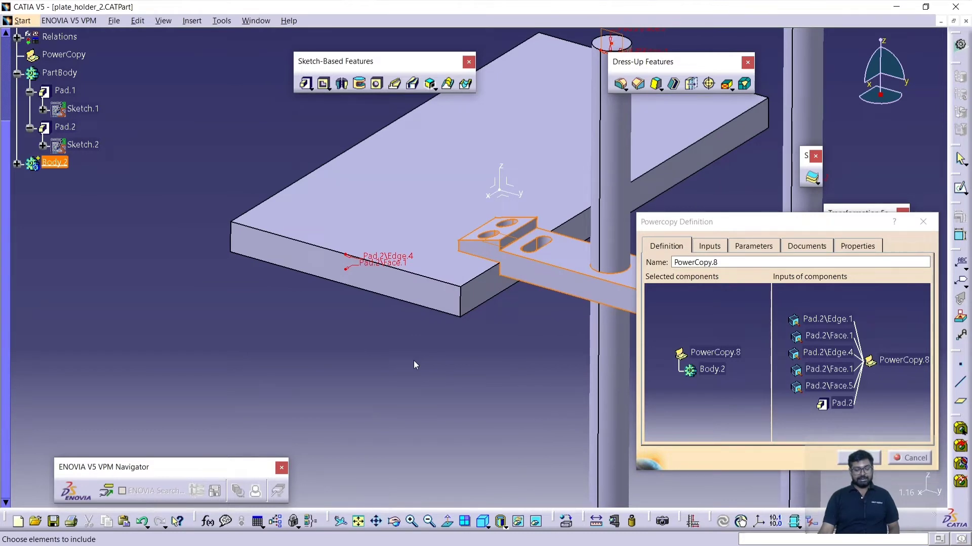
{"action": "middle_click_drag", "start_coordinate": [416, 364], "coordinate": [411, 403]}
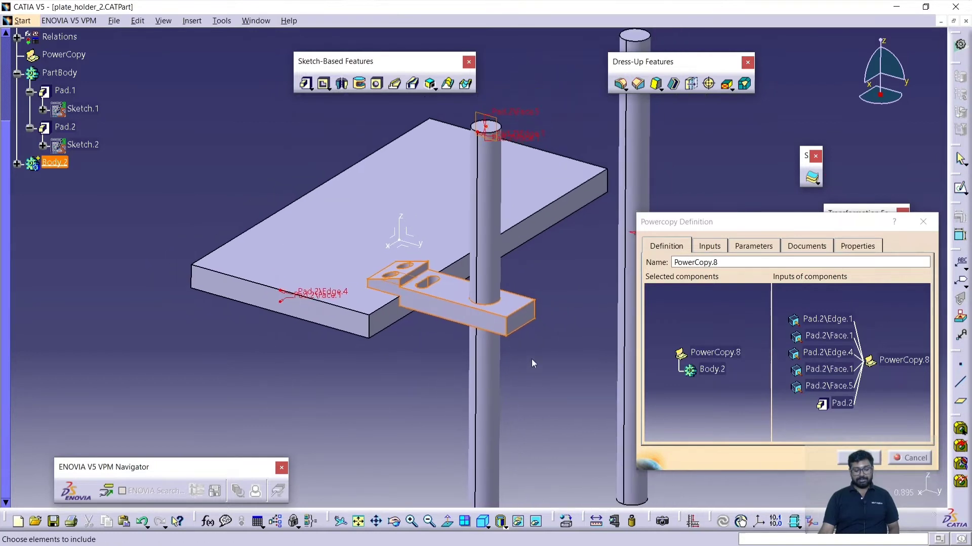
{"action": "mouse_move", "coordinate": [533, 360]}
{"action": "middle_mouse_down"}
{"action": "mouse_move", "coordinate": [533, 376]}
{"action": "mouse_move", "coordinate": [519, 352]}
{"action": "middle_mouse_up"}
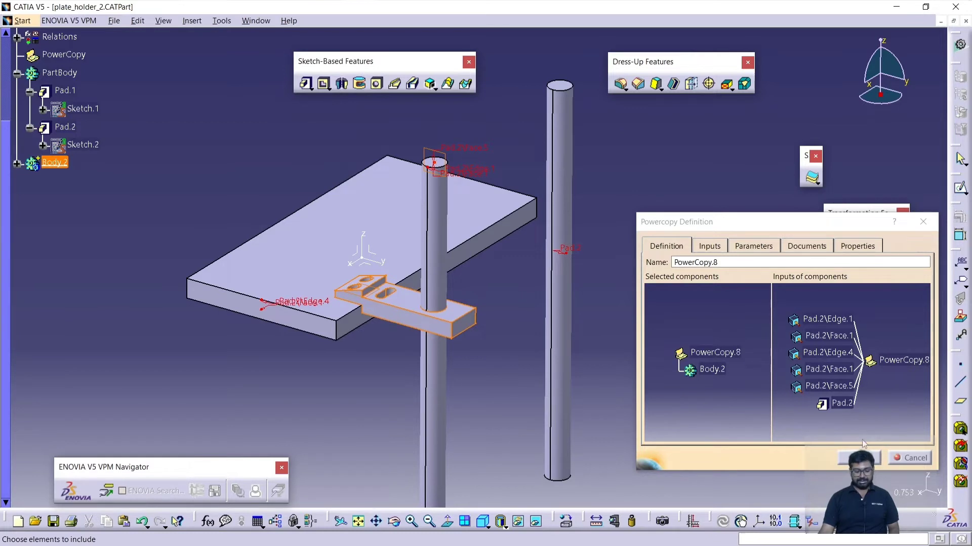
- Complete the PowerCopy definition of Body.2 and accept the rerouting warning
{"action": "left_click", "coordinate": [858, 458]}
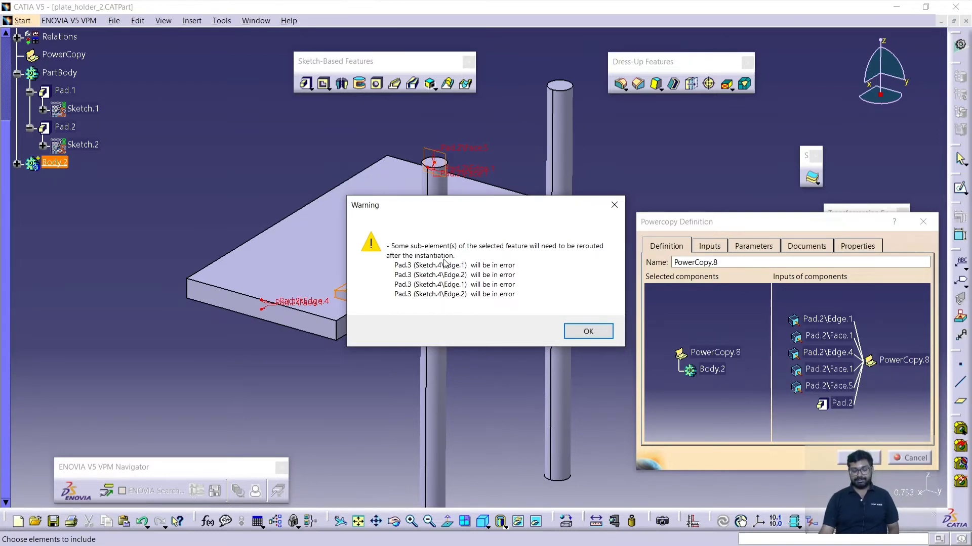
{"action": "left_click", "coordinate": [584, 330]}
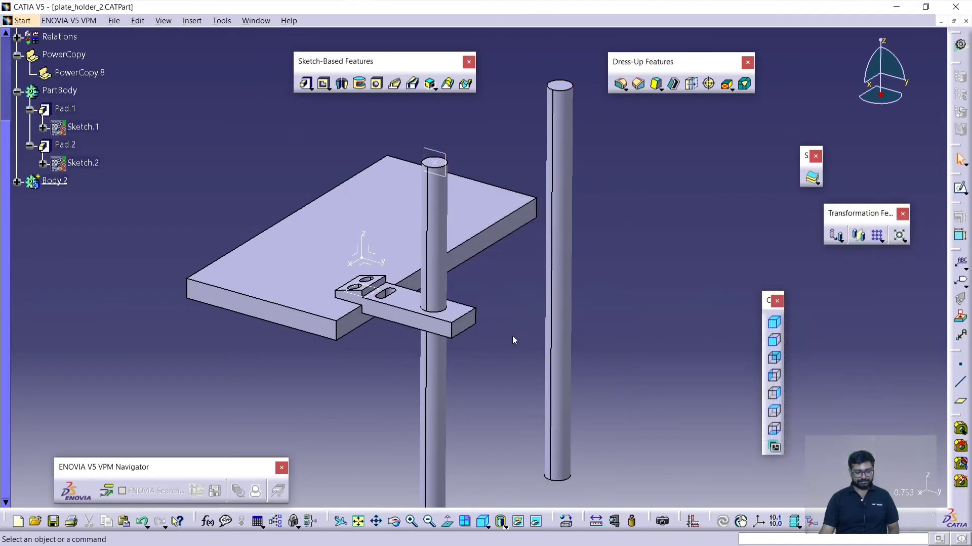
{"action": "middle_click_drag", "start_coordinate": [512, 335], "coordinate": [536, 372]}
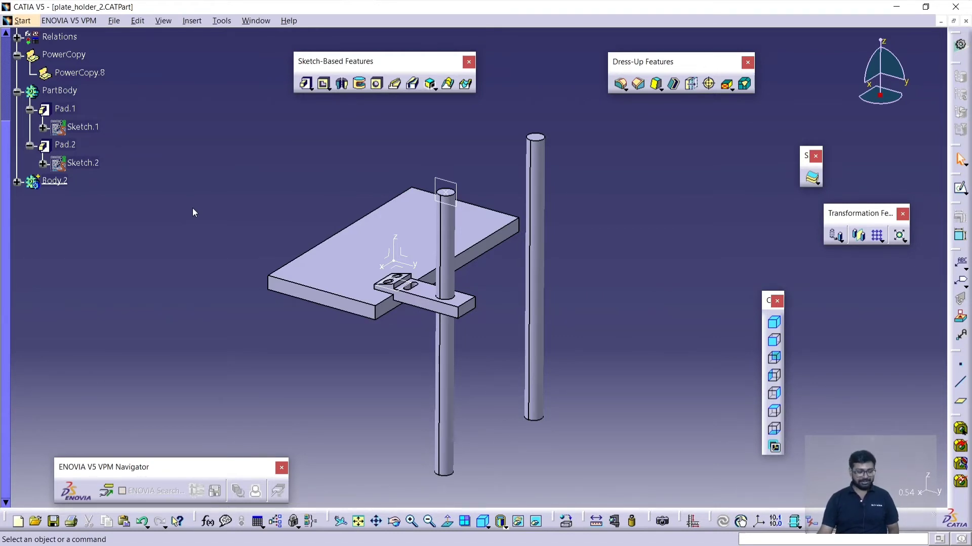
- Insert a new empty body after Body.2 in the specification tree
{"action": "scroll", "coordinate": [158, 202], "scroll_direction": "up", "scroll_amount": 3}
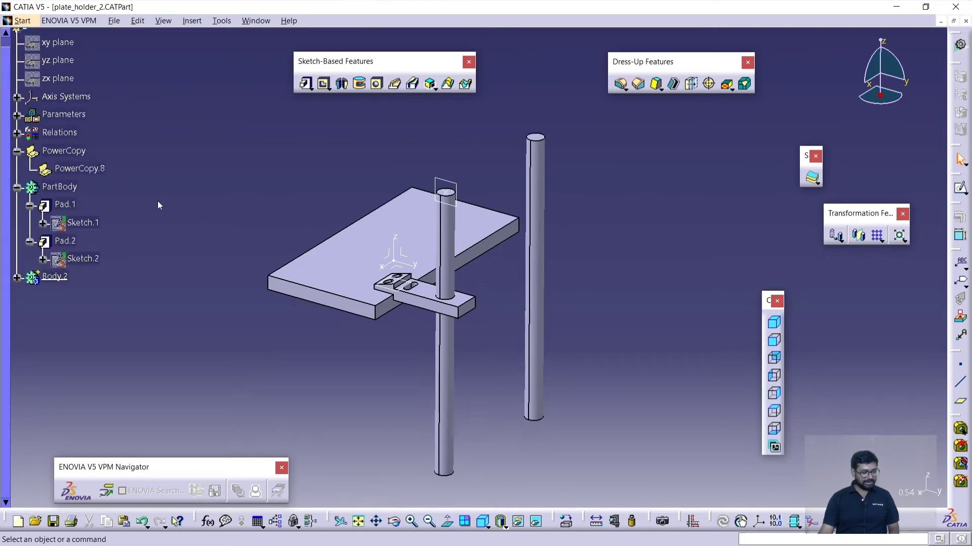
{"action": "left_click", "coordinate": [51, 277]}
{"action": "left_click", "coordinate": [189, 22]}
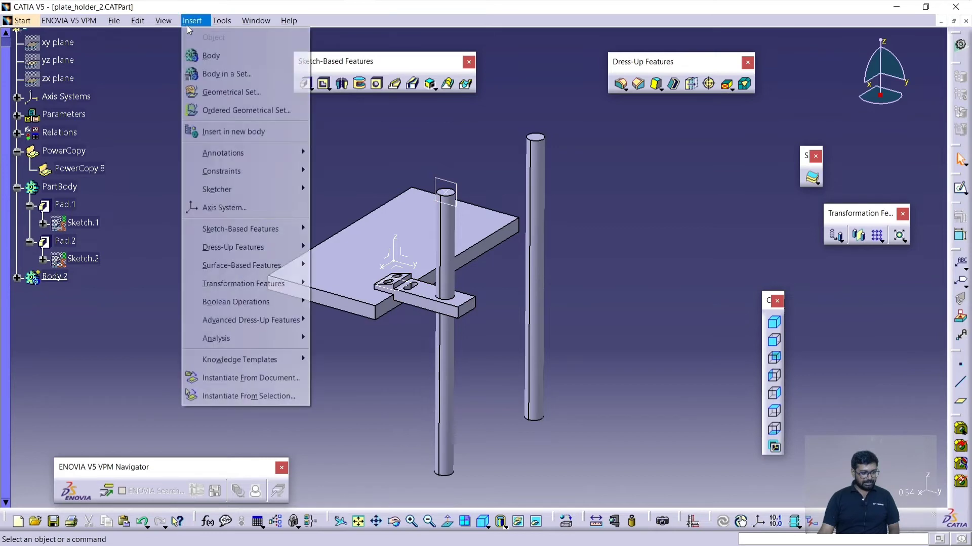
{"action": "left_click", "coordinate": [198, 55]}
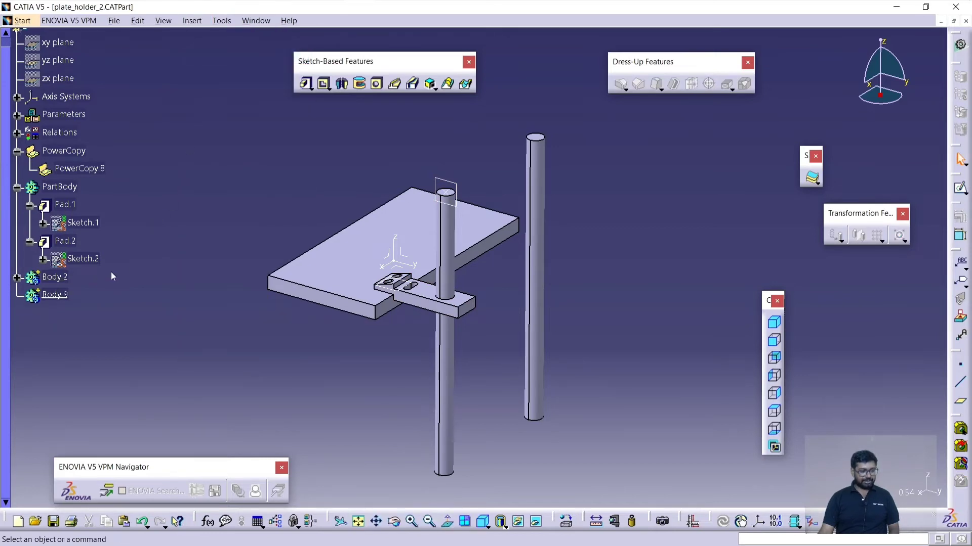
{"action": "middle_click_drag", "start_coordinate": [230, 270], "coordinate": [269, 230]}
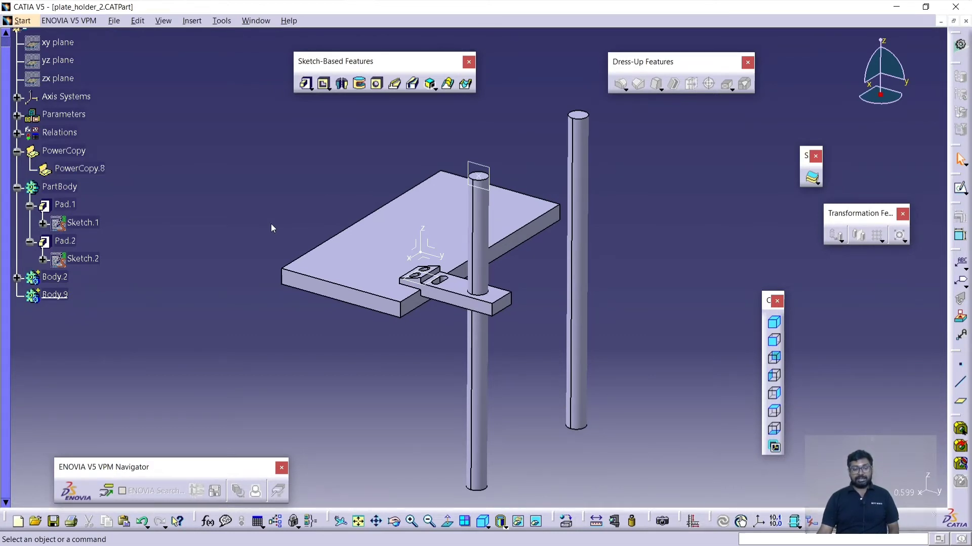
{"action": "left_click", "coordinate": [456, 288]}
{"action": "middle_click_drag", "start_coordinate": [438, 377], "coordinate": [414, 371]}
{"action": "left_click", "coordinate": [237, 192]}
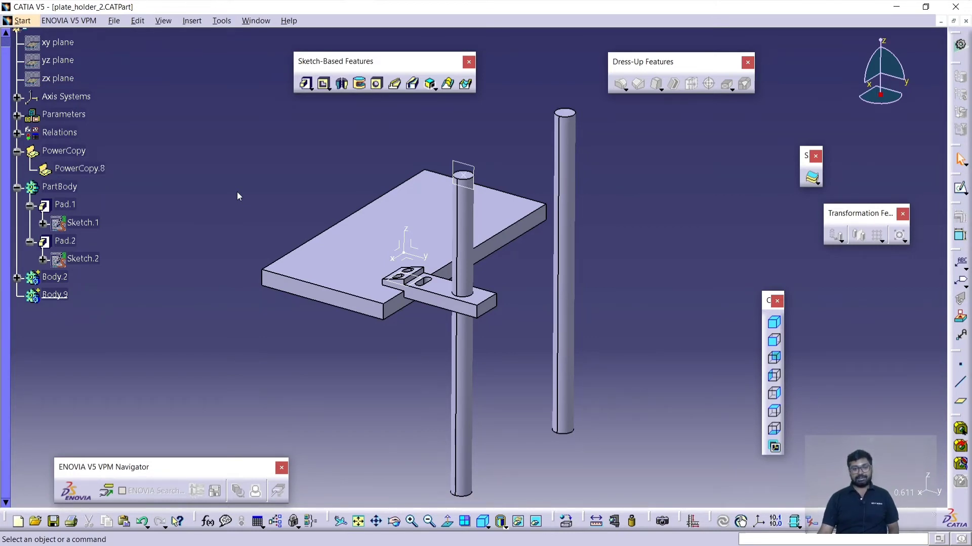
{"action": "middle_click_drag", "start_coordinate": [237, 192], "coordinate": [263, 205]}
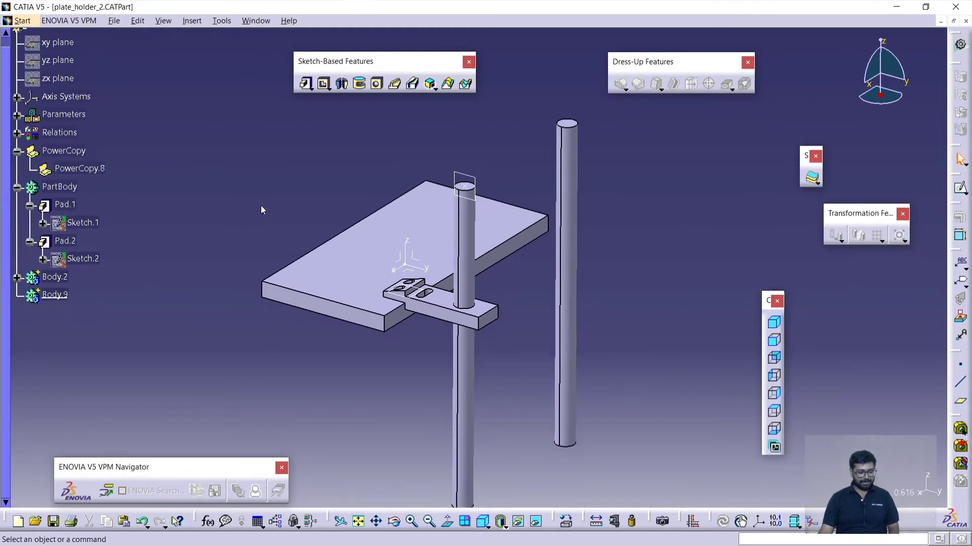
- Set the thickness parameter to 15 mm and inspect the updated plate, rods and bracket
{"action": "left_click", "coordinate": [18, 116]}
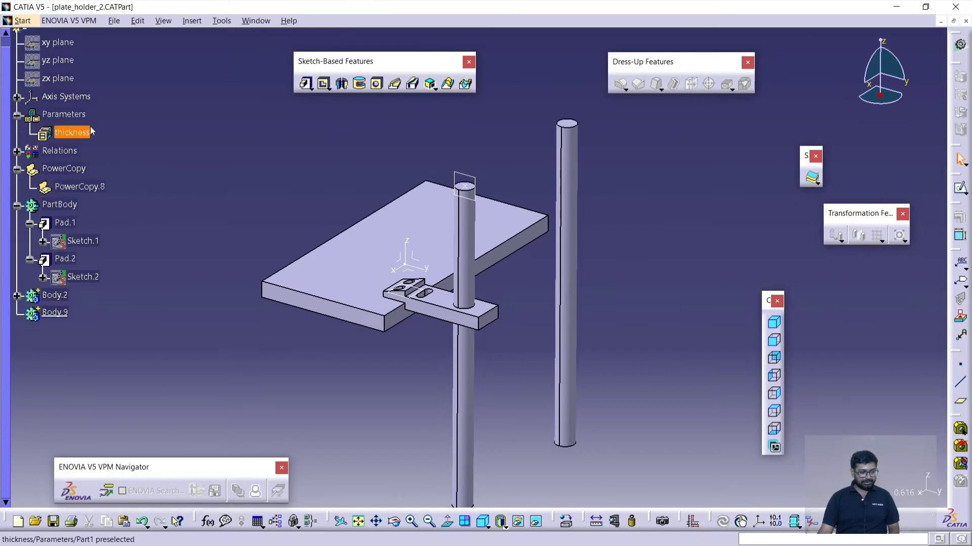
{"action": "double_click", "coordinate": [83, 133]}
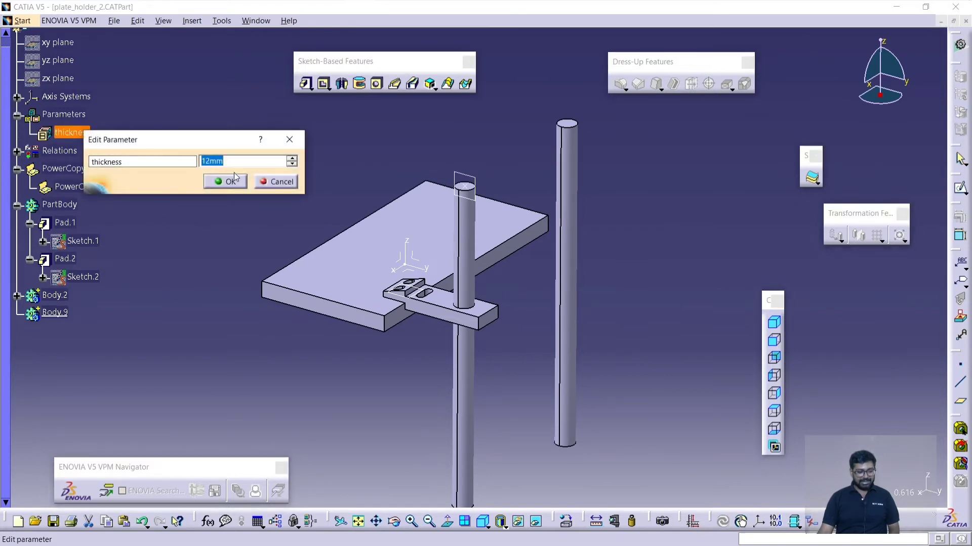
{"action": "type", "text": "15"}
{"action": "key", "text": "Return"}
{"action": "middle_click_drag", "start_coordinate": [408, 368], "coordinate": [210, 196]}
- Set the thickness parameter to 20 mm and inspect how the bracket follows the plate and rod
{"action": "double_click", "coordinate": [73, 132]}
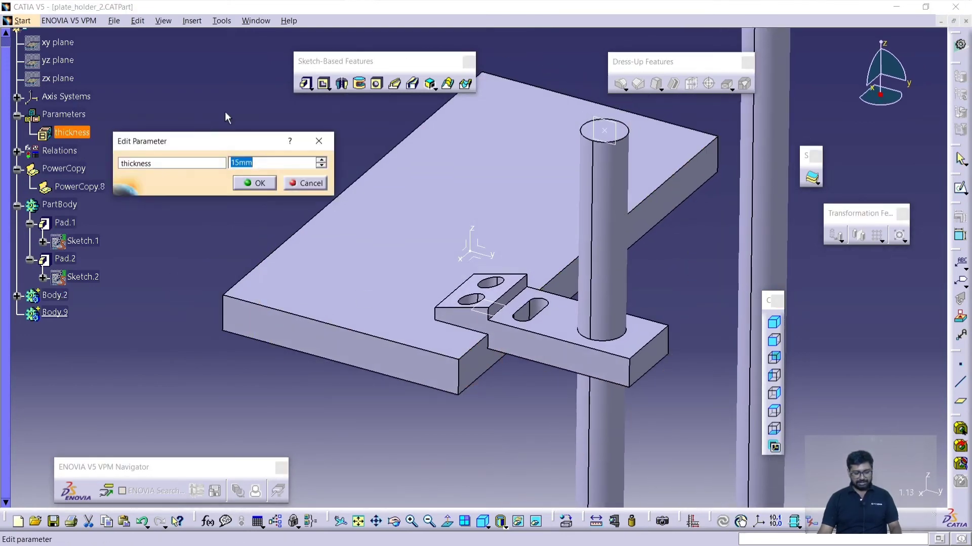
{"action": "type", "text": "15"}
{"action": "key", "text": "BackSpace"}
{"action": "key", "text": "BackSpace"}
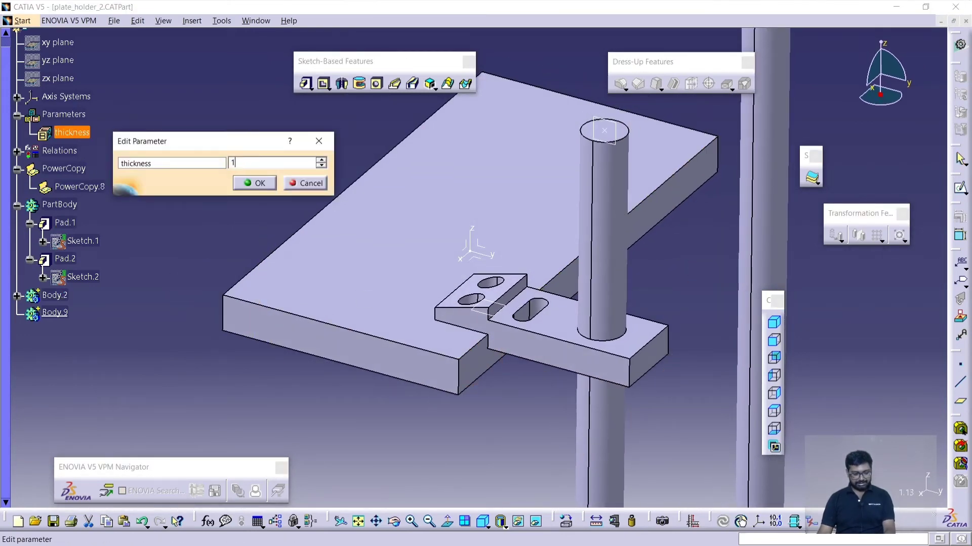
{"action": "type", "text": "20"}
{"action": "key", "text": "Return"}
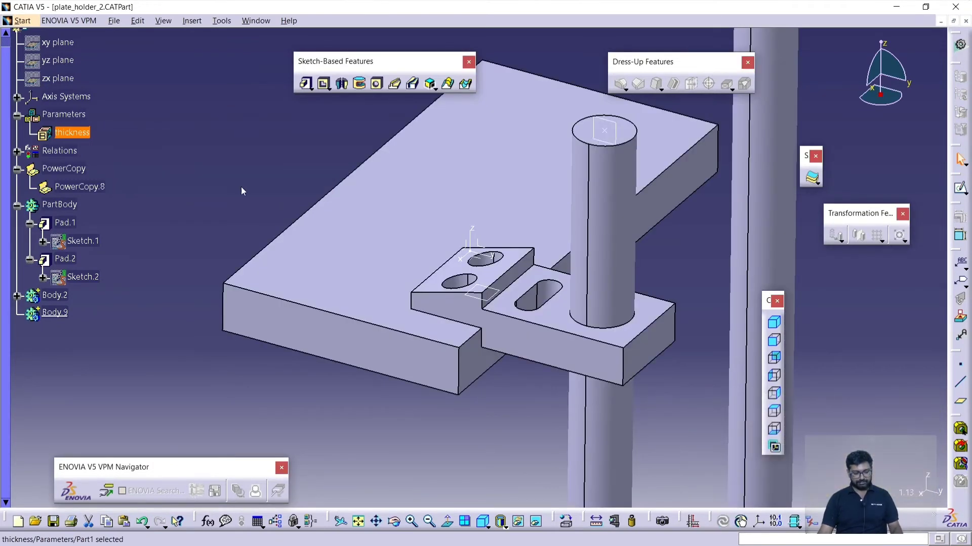
{"action": "middle_click_drag", "start_coordinate": [542, 388], "coordinate": [432, 373]}
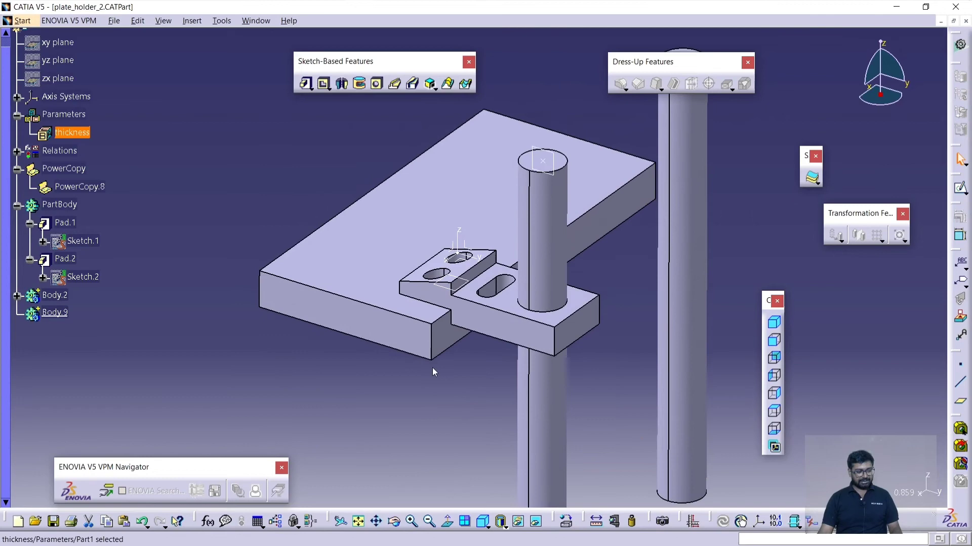
- Set the thickness parameter to 5 mm and inspect the thinner plate and bracket
{"action": "double_click", "coordinate": [71, 133]}
{"action": "type", "text": "5"}
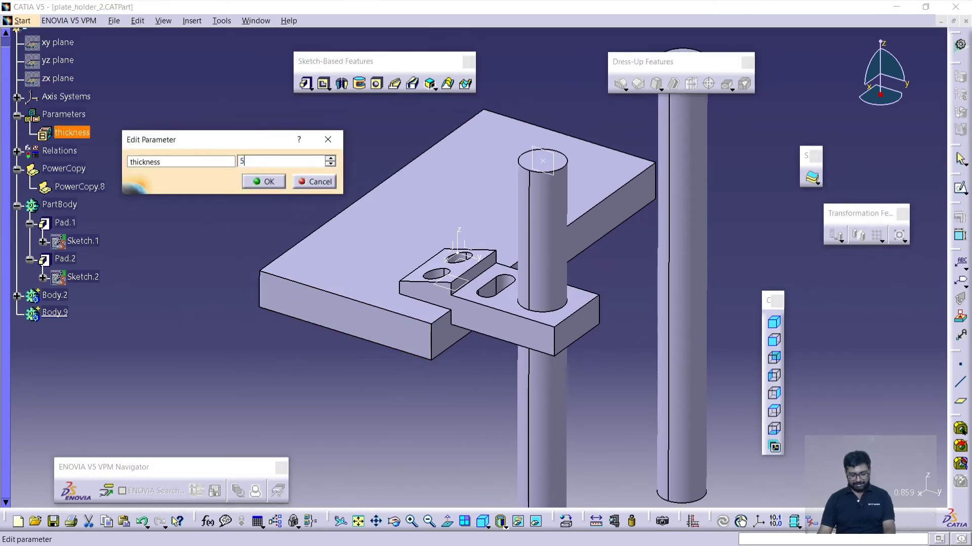
{"action": "key", "text": "Return"}
{"action": "middle_click_drag", "start_coordinate": [516, 399], "coordinate": [481, 359]}
- Set the thickness parameter to 10 mm
{"action": "double_click", "coordinate": [81, 133]}
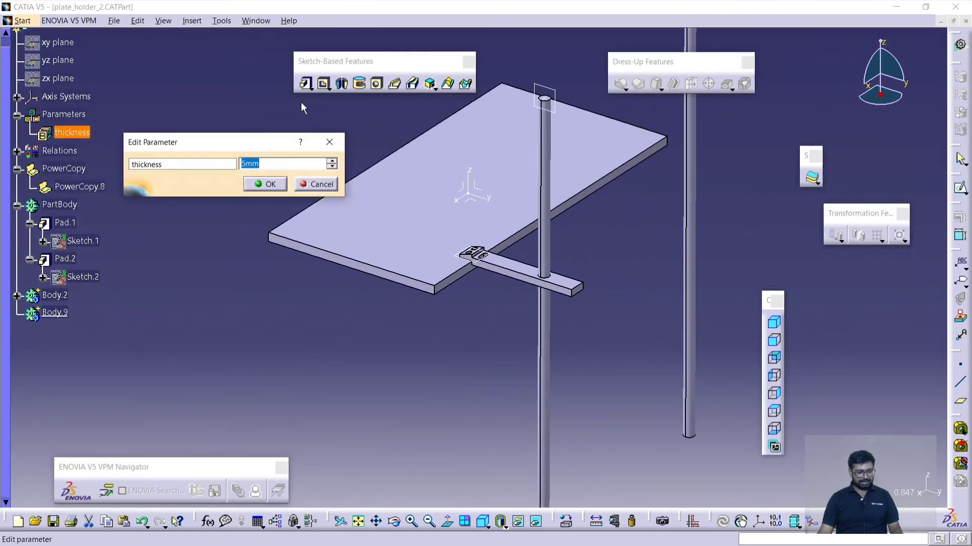
{"action": "type", "text": "10"}
{"action": "key", "text": "Return"}
{"action": "middle_click_drag", "start_coordinate": [441, 284], "coordinate": [450, 376]}
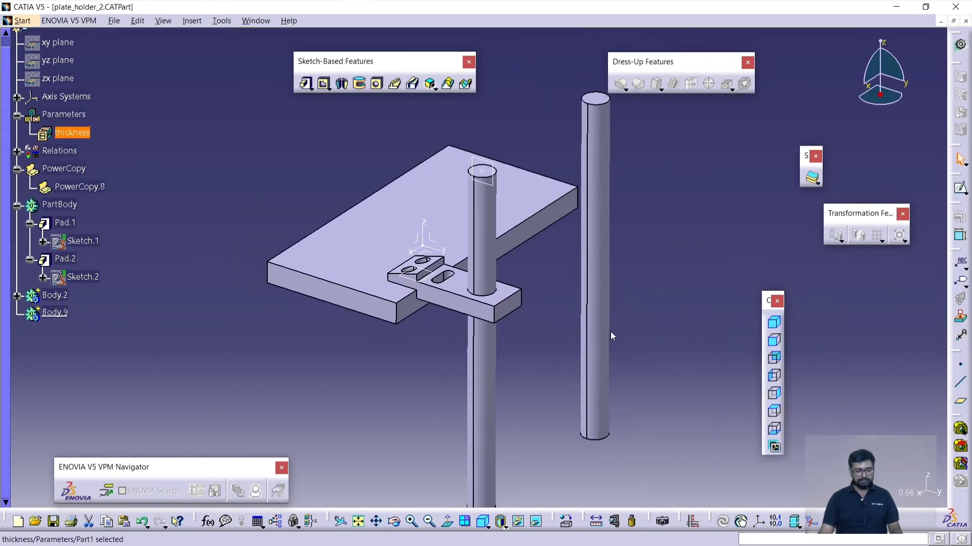
- Start instantiating PowerCopy.8 from the selection in the current part
{"action": "left_click", "coordinate": [562, 273]}
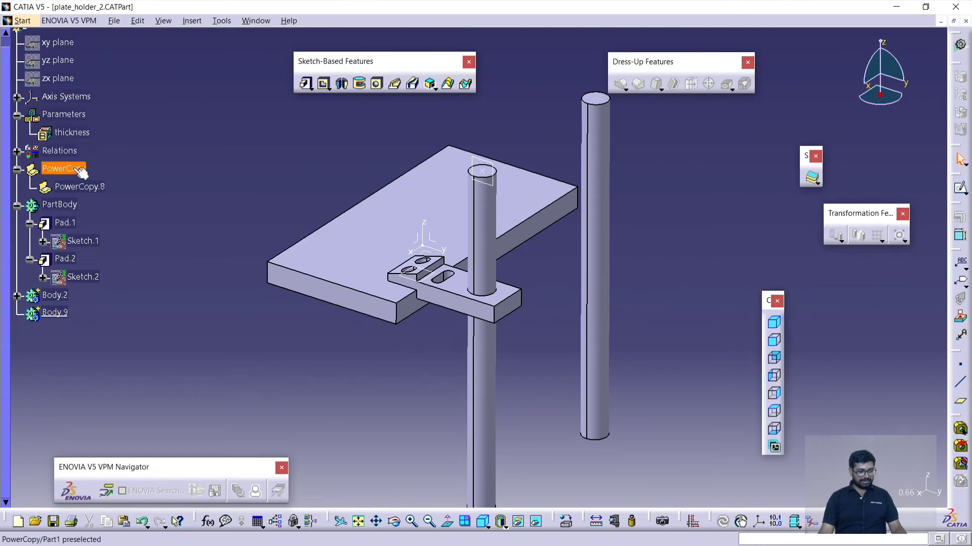
{"action": "left_click", "coordinate": [192, 21]}
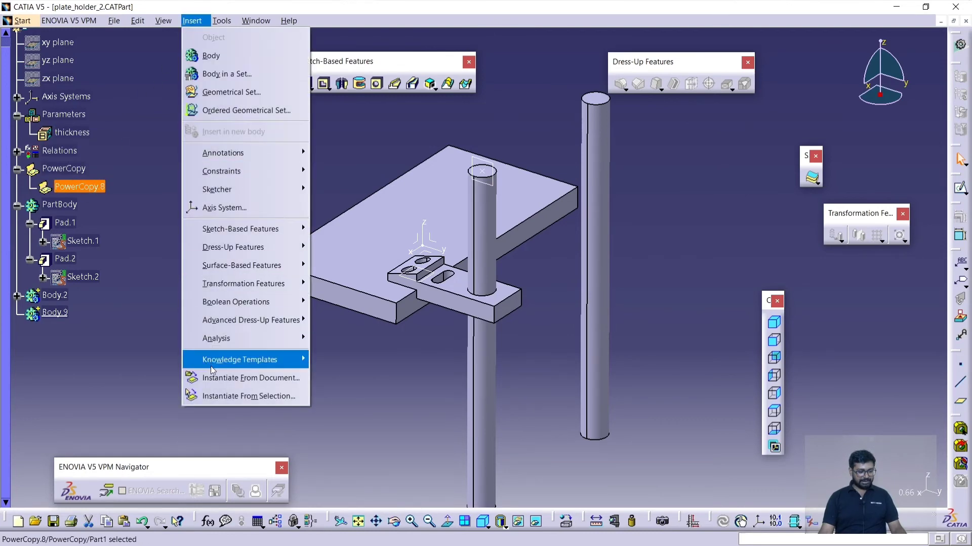
{"action": "left_click", "coordinate": [218, 399]}
{"action": "left_click", "coordinate": [198, 418]}
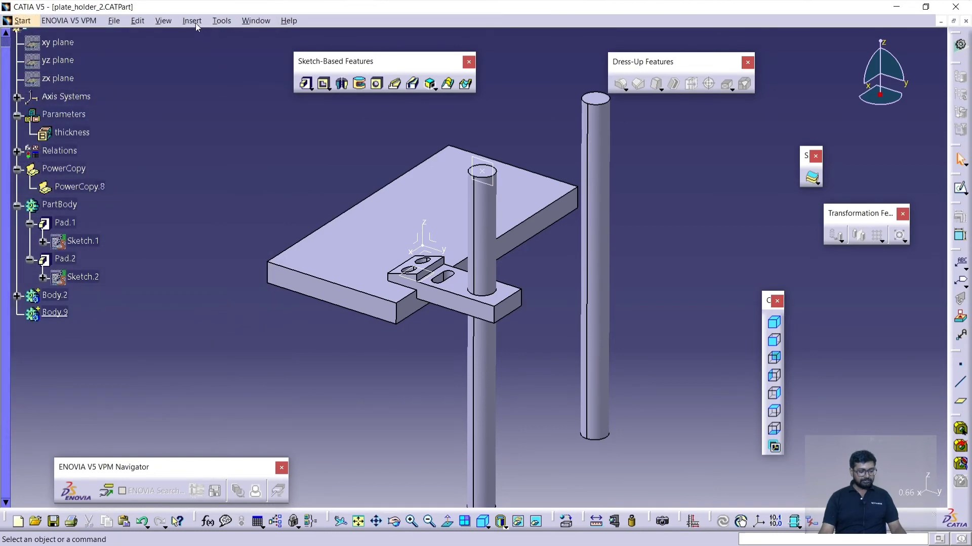
{"action": "left_click", "coordinate": [196, 23]}
{"action": "left_click", "coordinate": [245, 397]}
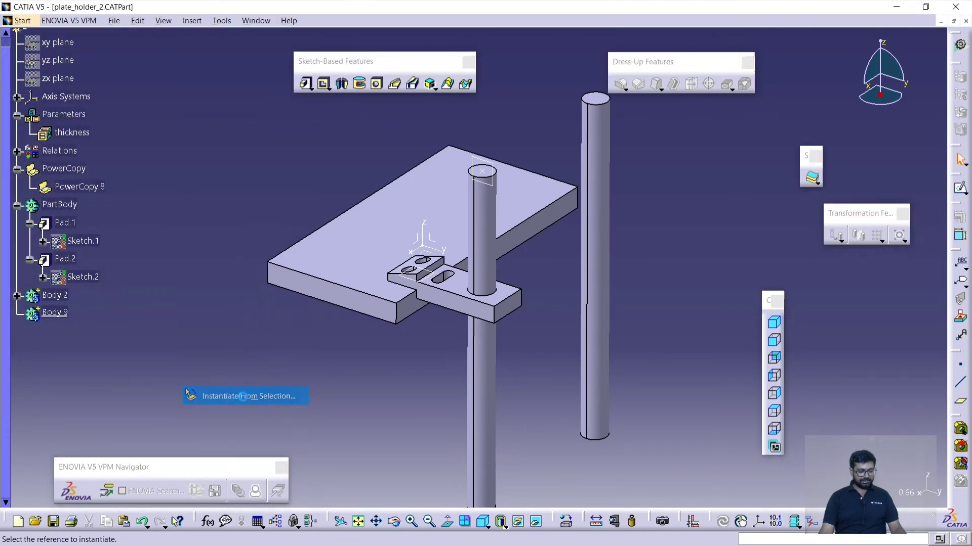
{"action": "left_click", "coordinate": [90, 189]}
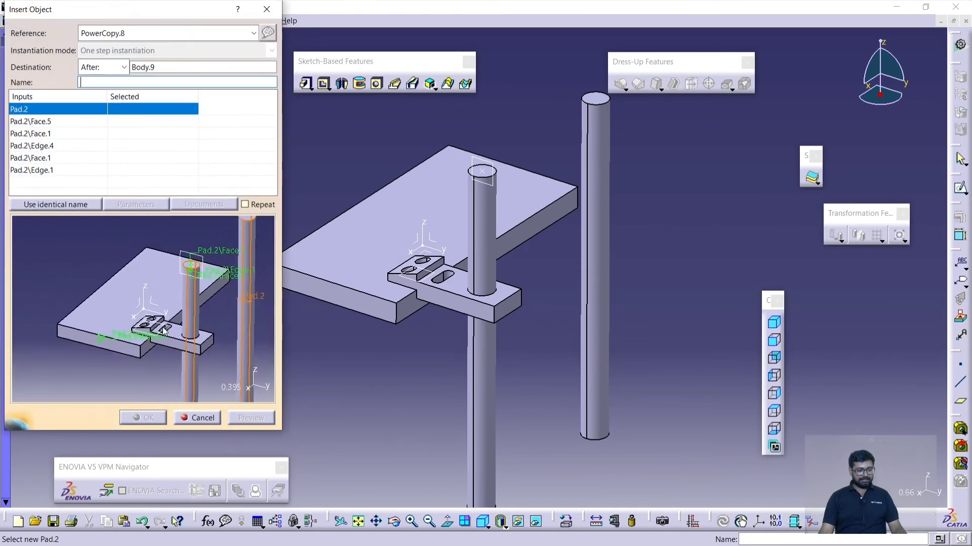
- Assign the second rod to the Pad.2 input and its top face to the Pad.2\Face.5 and first Pad.2\Face.1 inputs
{"action": "middle_click_drag", "start_coordinate": [415, 380], "coordinate": [466, 371]}
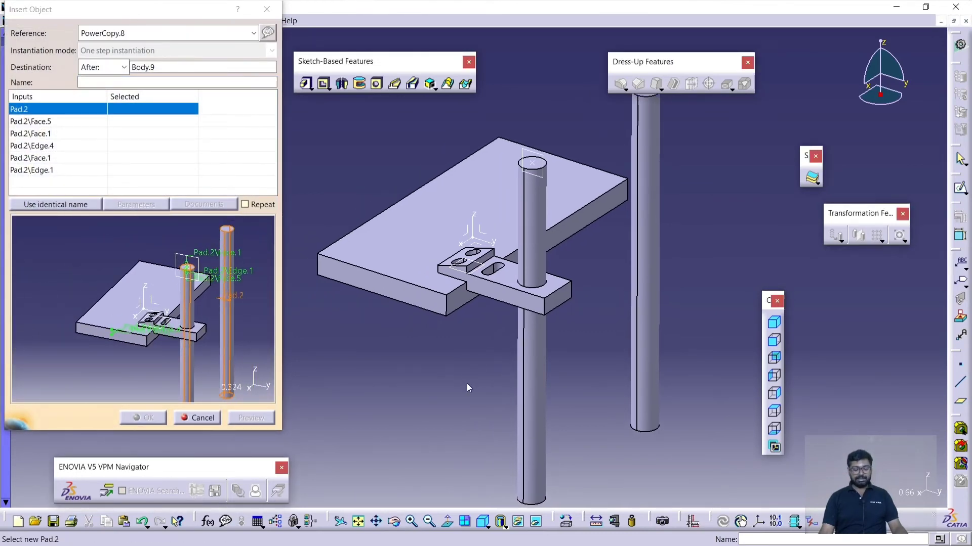
{"action": "middle_click_drag", "start_coordinate": [467, 383], "coordinate": [553, 391]}
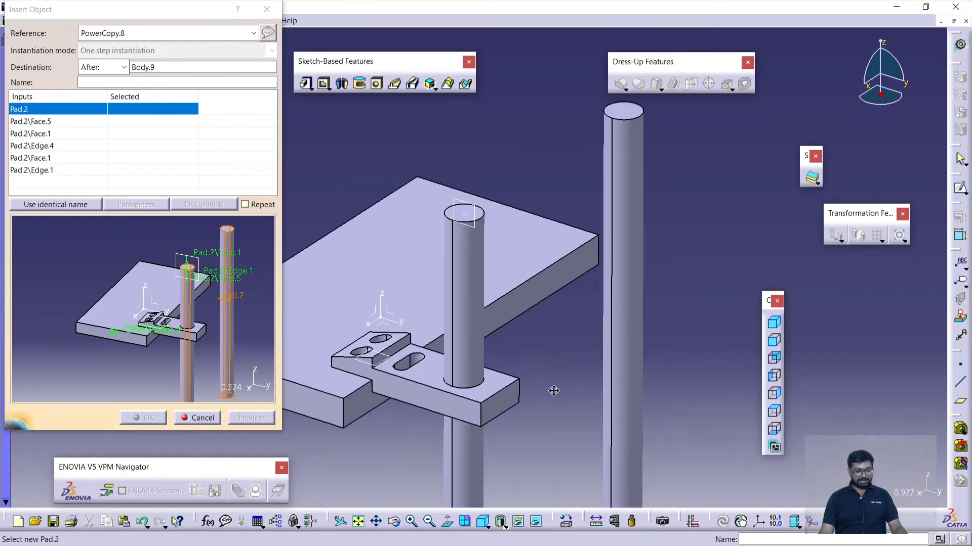
{"action": "left_click", "coordinate": [630, 257]}
{"action": "middle_click_drag", "start_coordinate": [668, 241], "coordinate": [531, 251]}
{"action": "left_click", "coordinate": [521, 248]}
{"action": "left_click", "coordinate": [521, 247]}
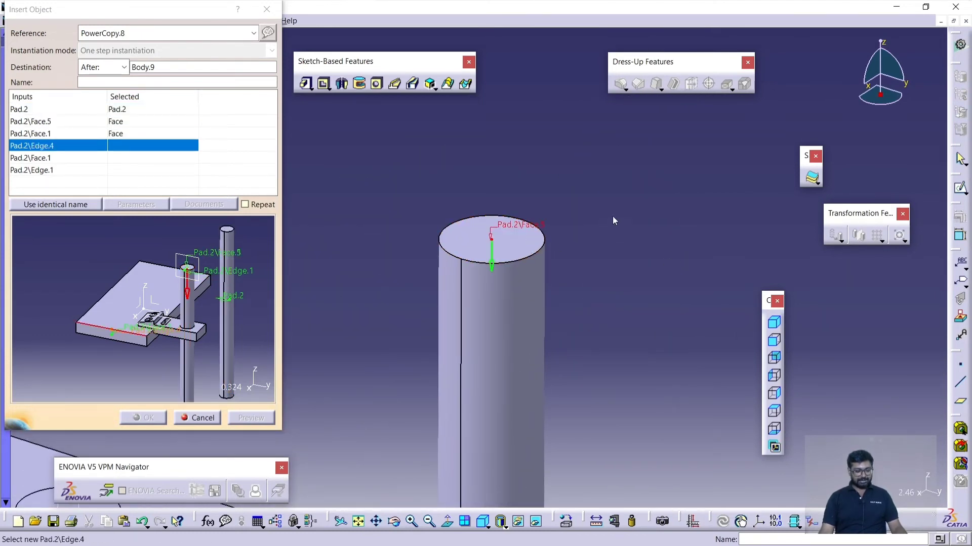
- Assign the plate's front upper edge to the Pad.2\Edge.4 input and its front side face to the remaining Pad.2\Face.1 input
{"action": "middle_click_drag", "start_coordinate": [614, 220], "coordinate": [506, 286]}
{"action": "left_click", "coordinate": [495, 278]}
{"action": "middle_click_drag", "start_coordinate": [488, 397], "coordinate": [485, 345]}
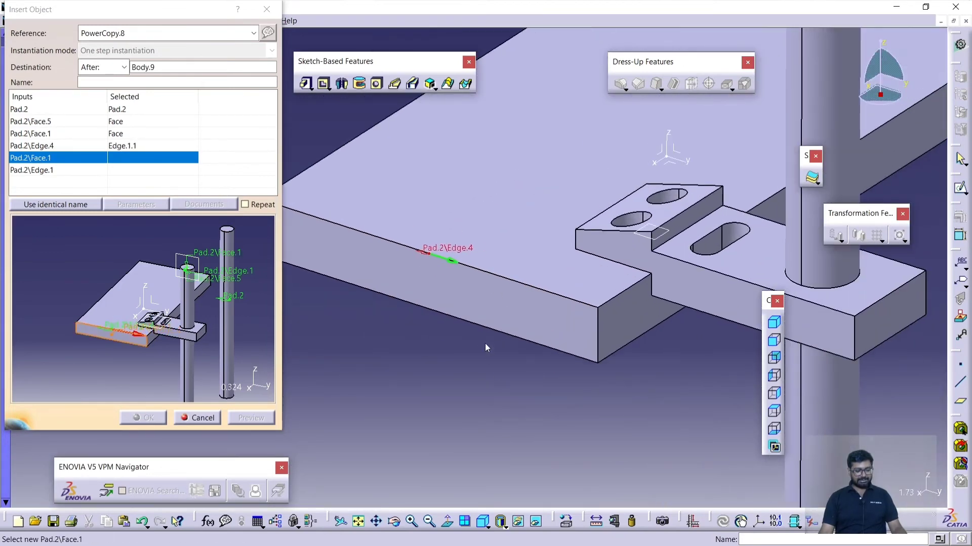
{"action": "left_click", "coordinate": [472, 300]}
- Assign the second rod's circular top edge to the Pad.2\Edge.1 input, then preview and create the bracket instance
{"action": "middle_click_drag", "start_coordinate": [628, 137], "coordinate": [560, 297]}
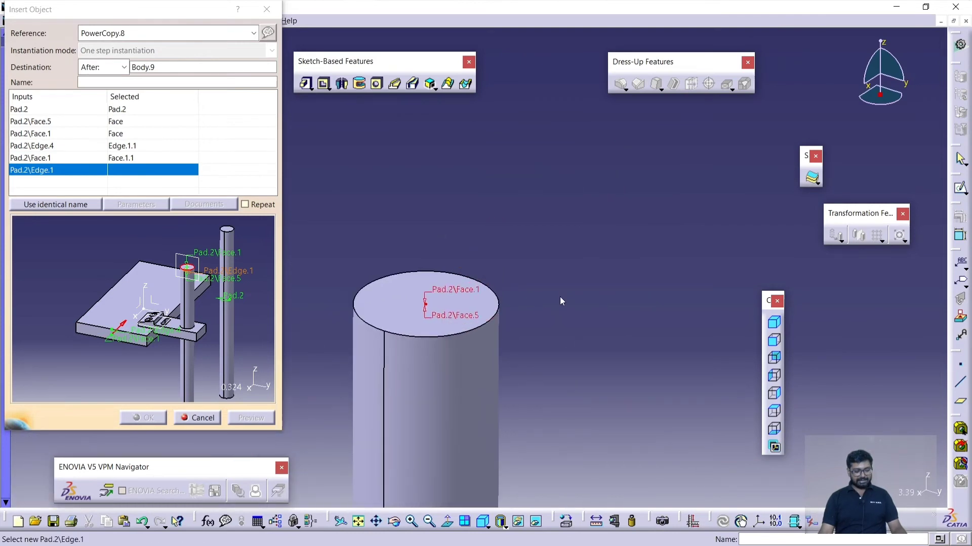
{"action": "left_click", "coordinate": [501, 303]}
{"action": "middle_click_drag", "start_coordinate": [605, 267], "coordinate": [607, 323]}
{"action": "left_click", "coordinate": [250, 417]}
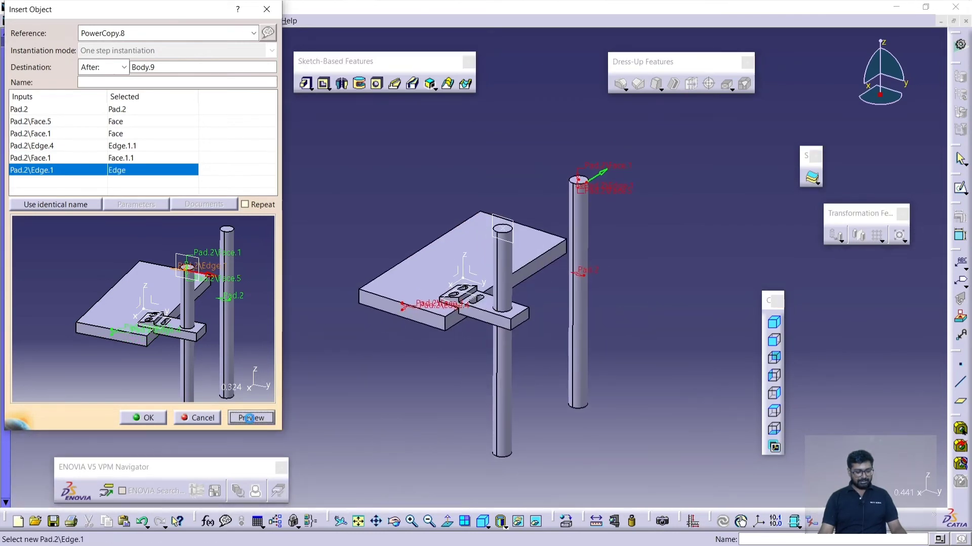
{"action": "left_click", "coordinate": [149, 418]}
- Set the thickness parameter to 12 mm and inspect how both brackets follow the plate and rods
{"action": "middle_click_drag", "start_coordinate": [539, 332], "coordinate": [537, 375]}
{"action": "double_click", "coordinate": [73, 134]}
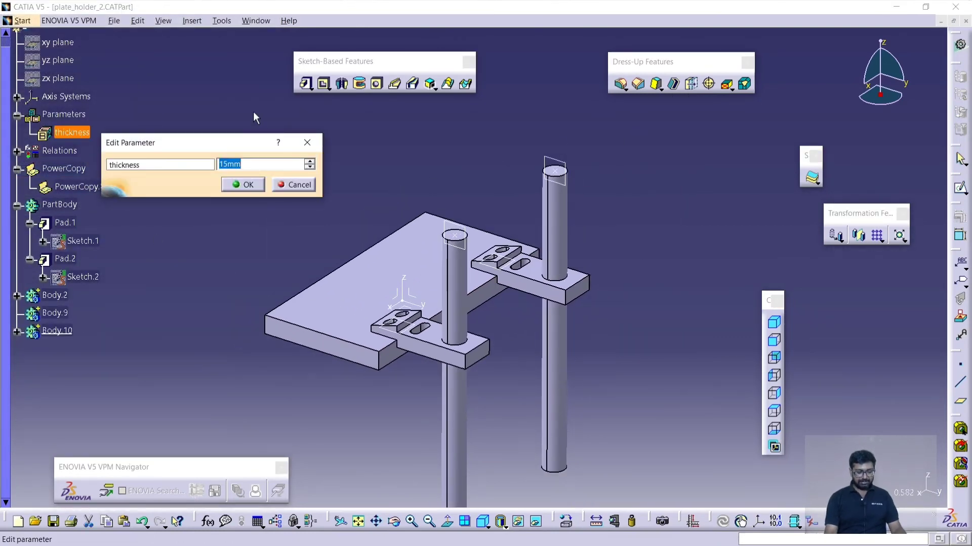
{"action": "type", "text": "12"}
{"action": "key", "text": "Return"}
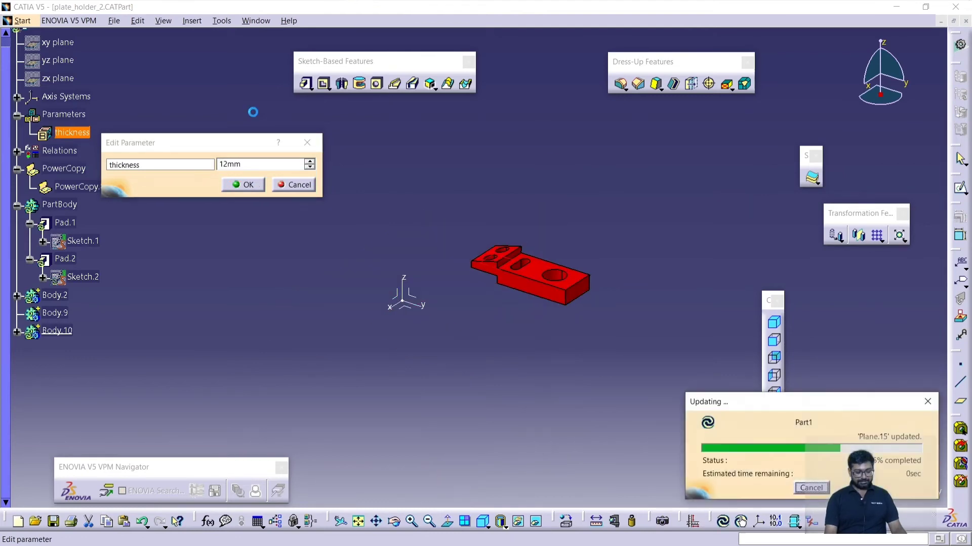
{"action": "middle_click_drag", "start_coordinate": [368, 248], "coordinate": [425, 288]}
- Set the thickness parameter to 15 mm to test both brackets with a thicker plate
{"action": "double_click", "coordinate": [79, 132]}
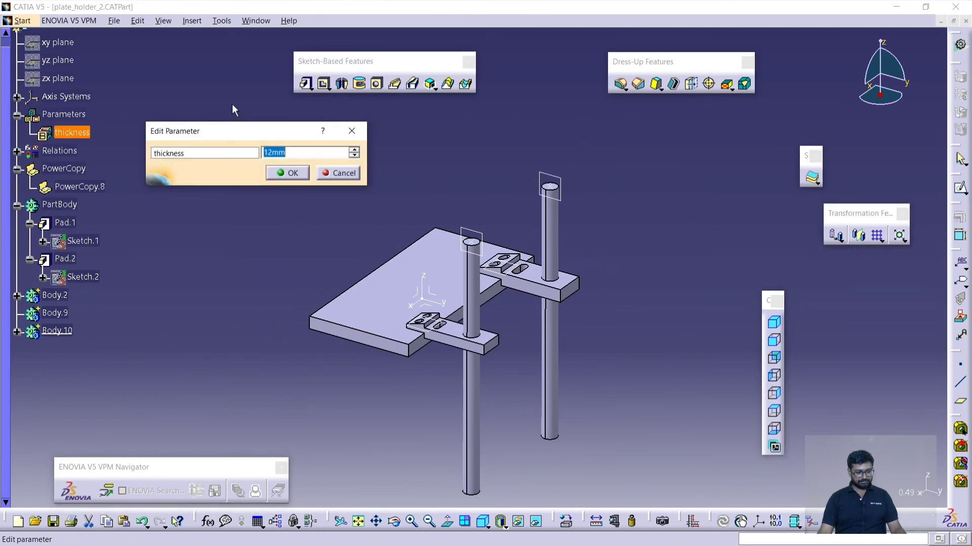
{"action": "type", "text": "15"}
{"action": "key", "text": "Return"}
- Set the thickness parameter to 10 mm and inspect the plate with both brackets
{"action": "double_click", "coordinate": [74, 132]}
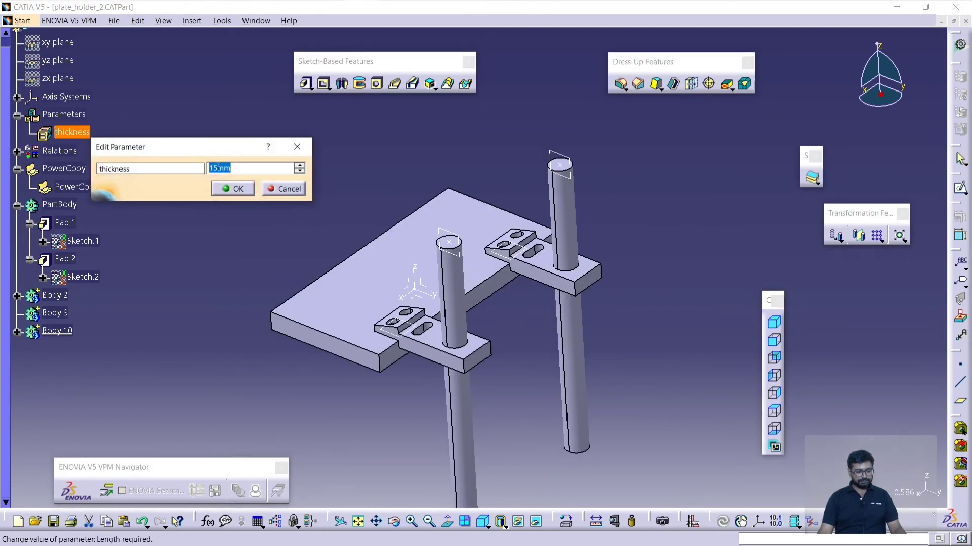
{"action": "type", "text": "10"}
{"action": "key", "text": "Return"}
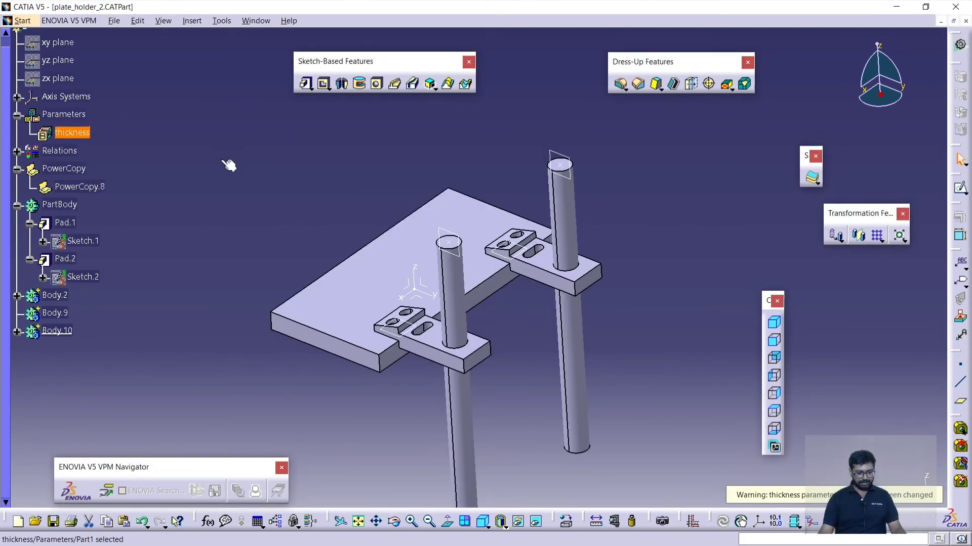
{"action": "left_click", "coordinate": [220, 157]}
{"action": "left_click", "coordinate": [774, 322]}
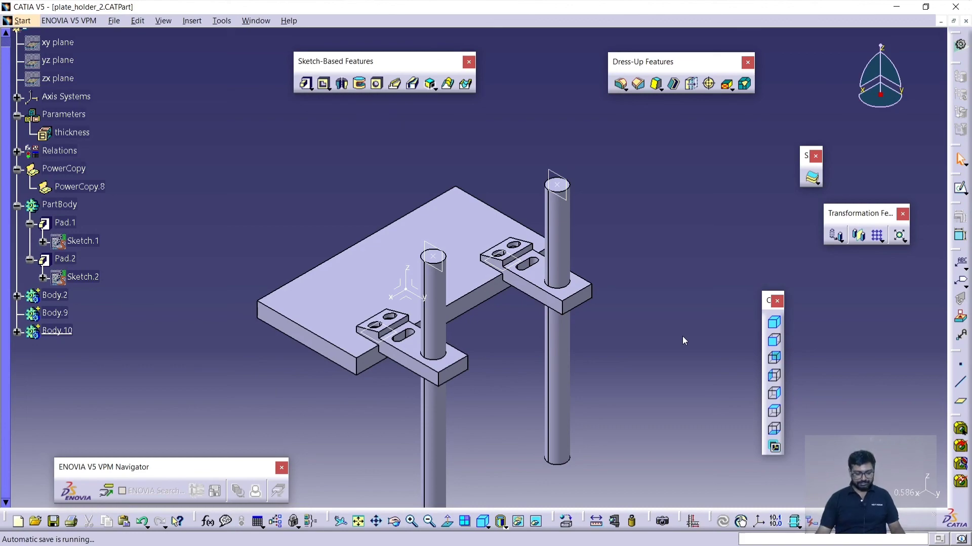
{"action": "left_click", "coordinate": [390, 12]}
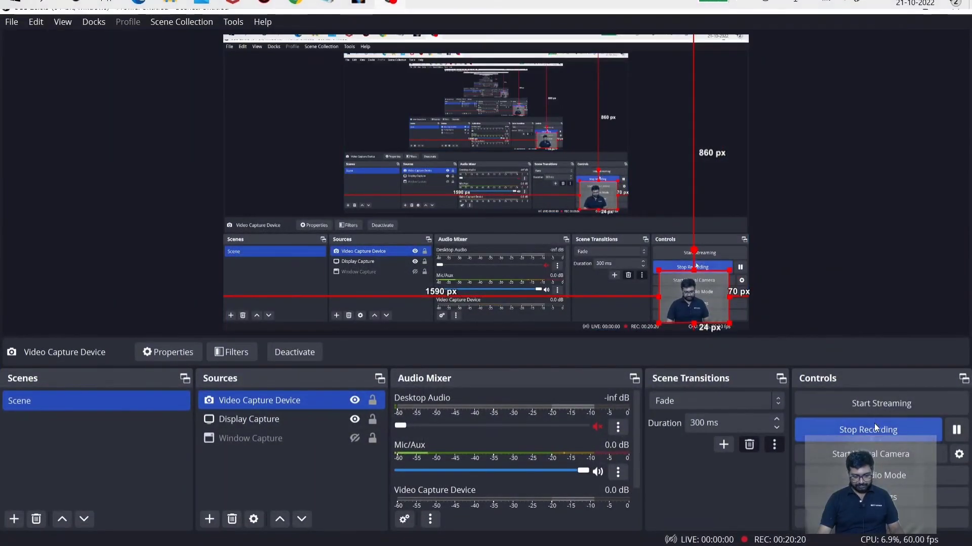